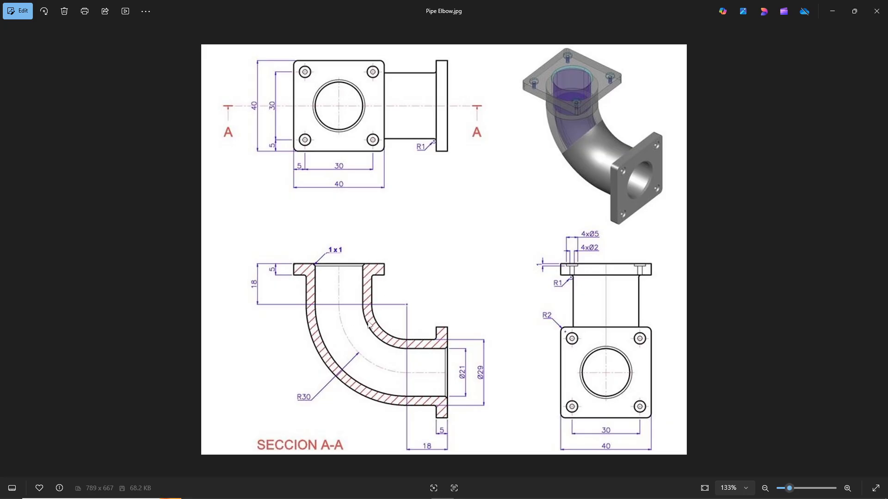
Switch to SOLIDWORKS and start a new sketch on the Front Plane
key(alt+Tab)
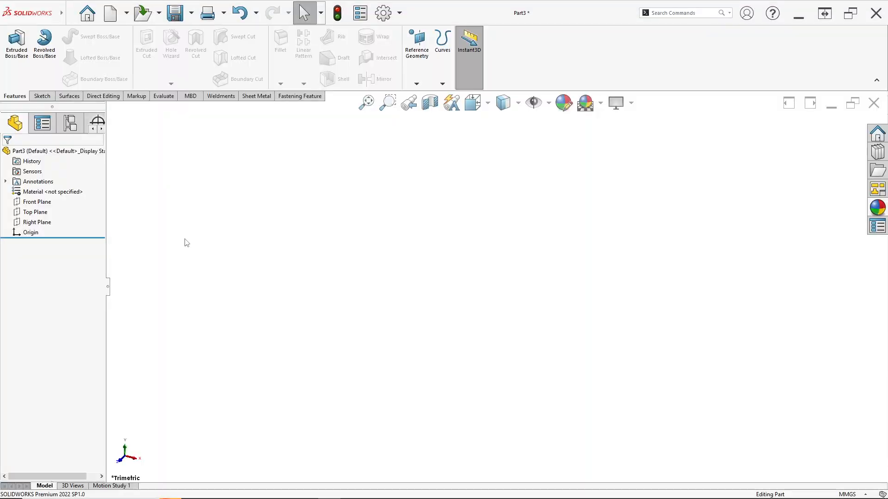
right_click(42, 206)
click(63, 189)
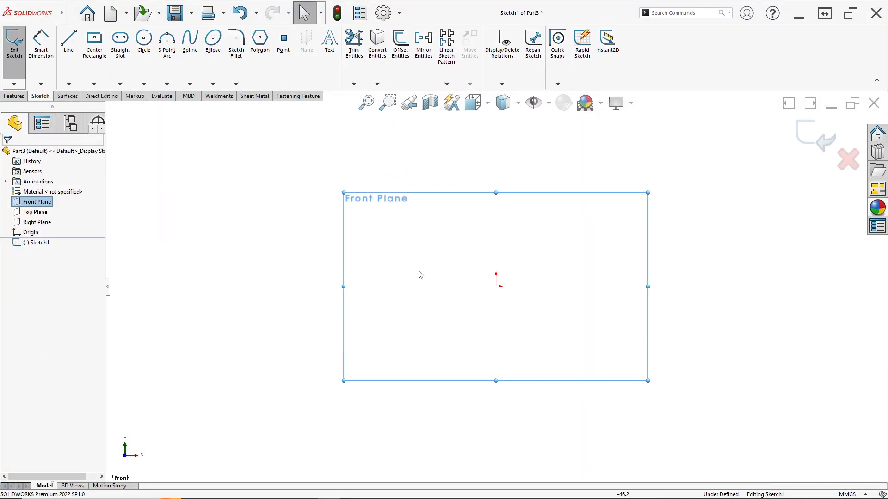
Sketch a horizontal line about 50 mm long from the origin, a tangent arc of about 40 mm radius, and a vertical line upward
click(64, 46)
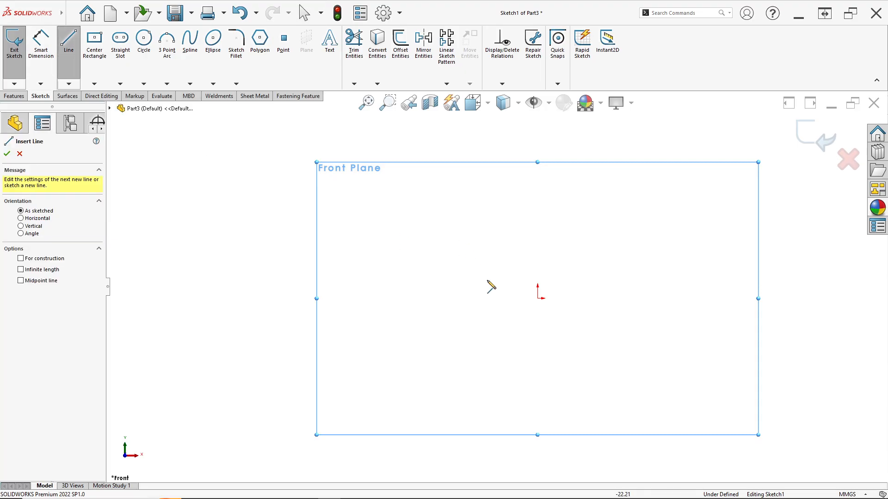
click(538, 298)
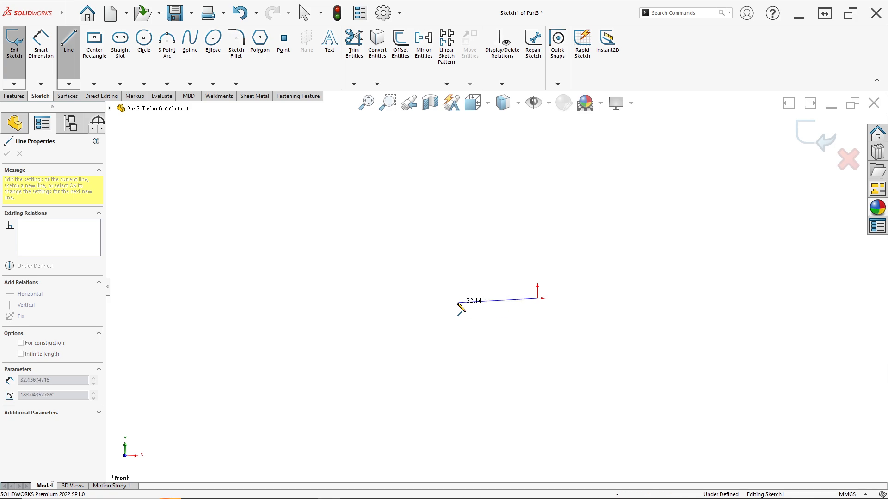
click(414, 298)
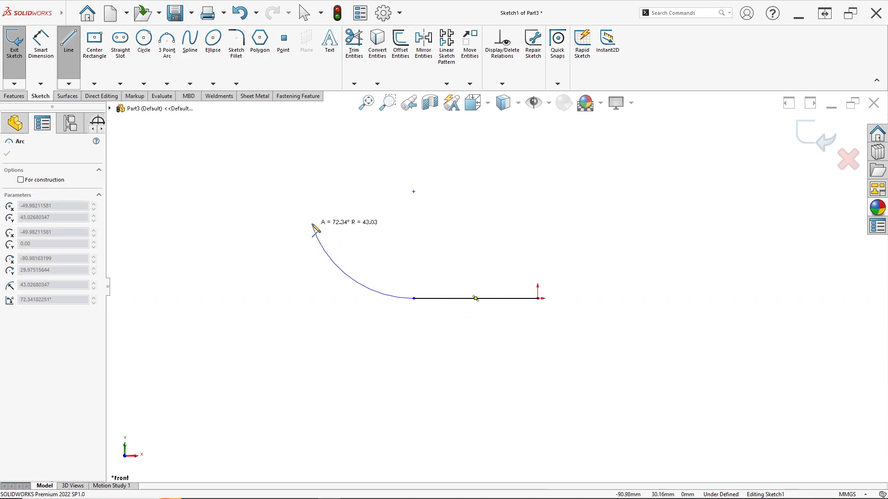
click(315, 199)
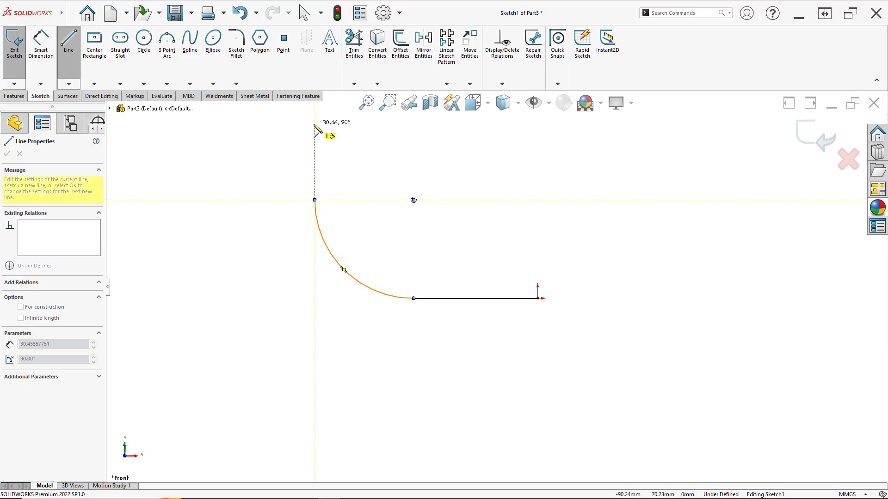
double_click(314, 119)
key(Escape)
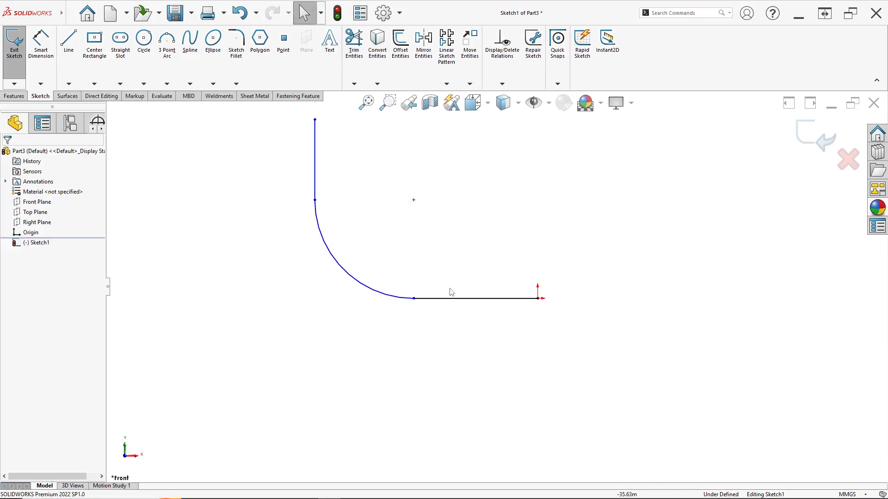
click(460, 299)
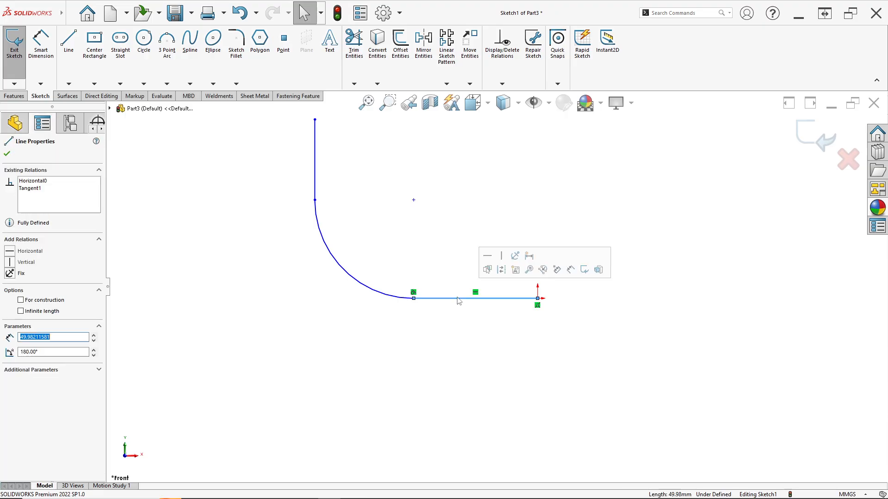
ctrl+click(315, 160)
ctrl+click(316, 168)
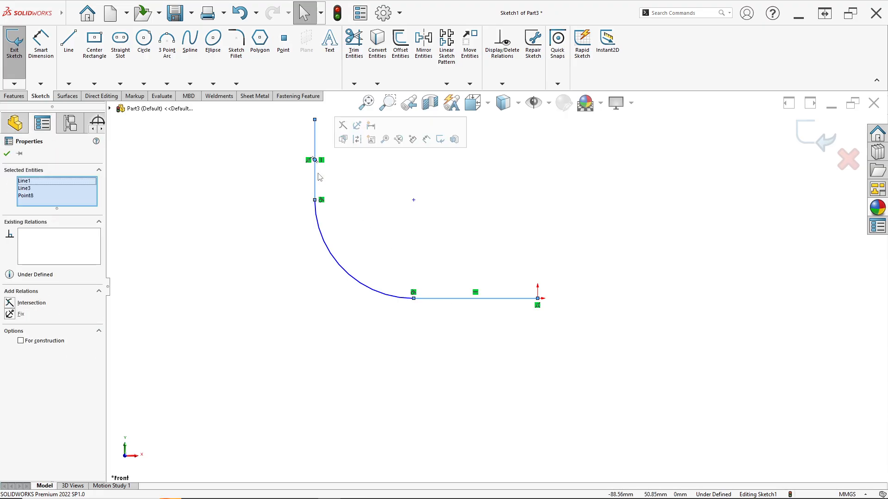
click(361, 210)
Make the horizontal and vertical lines equal in length with an Equal relation
click(463, 298)
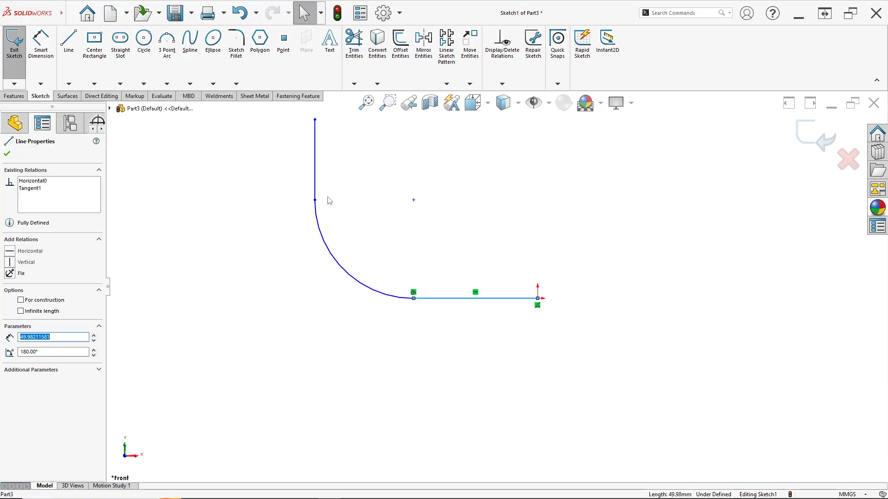
ctrl+click(314, 189)
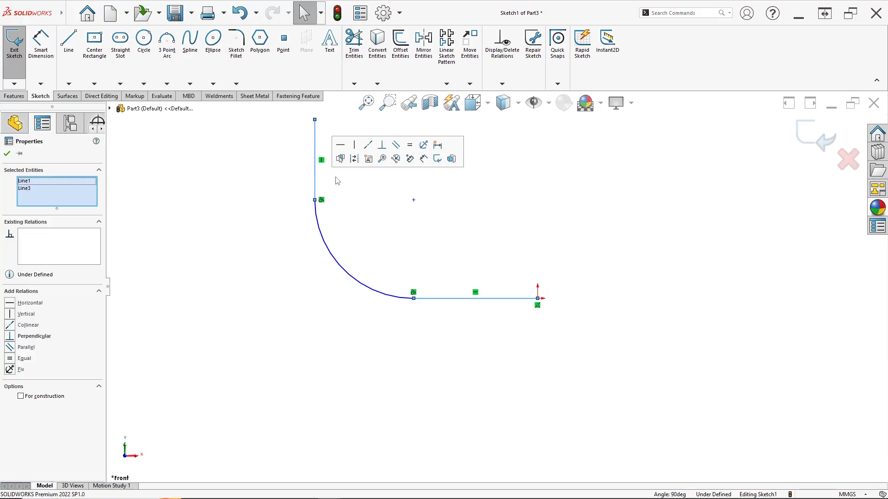
click(410, 146)
click(368, 239)
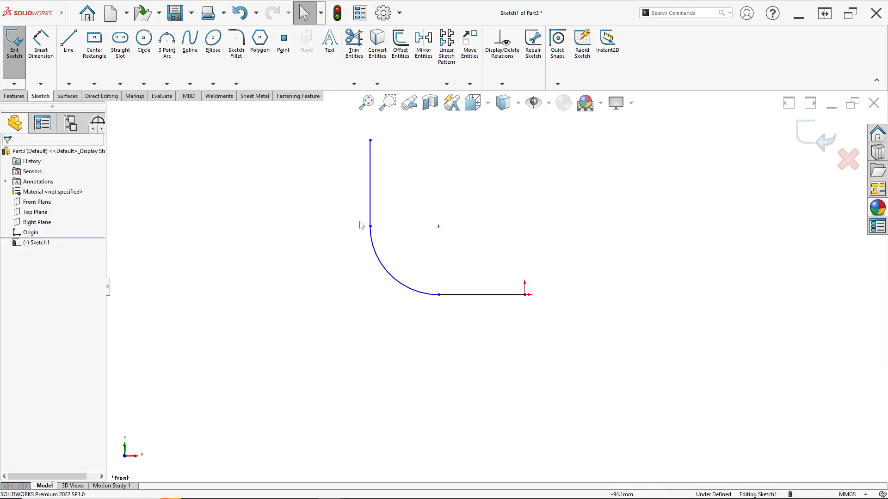
Constrain the arc's centre to be horizontal with the arc's upper endpoint and vertical with its lower endpoint
click(370, 227)
ctrl+click(439, 227)
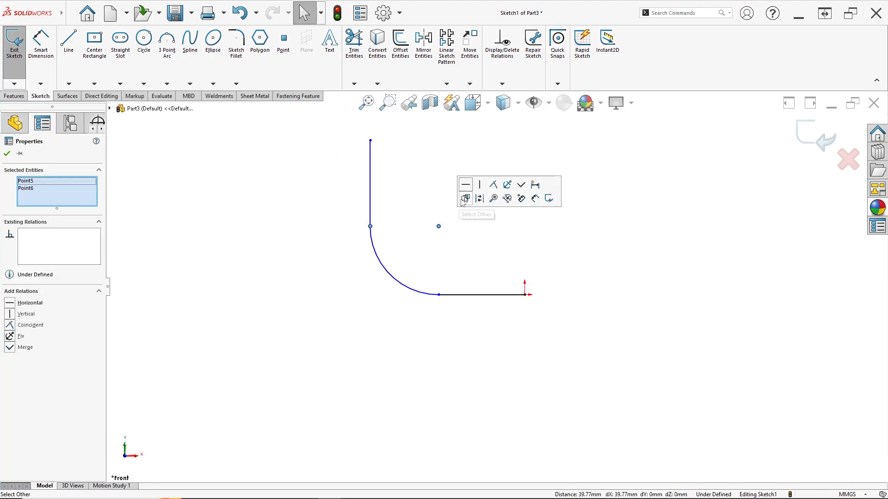
click(466, 196)
click(444, 282)
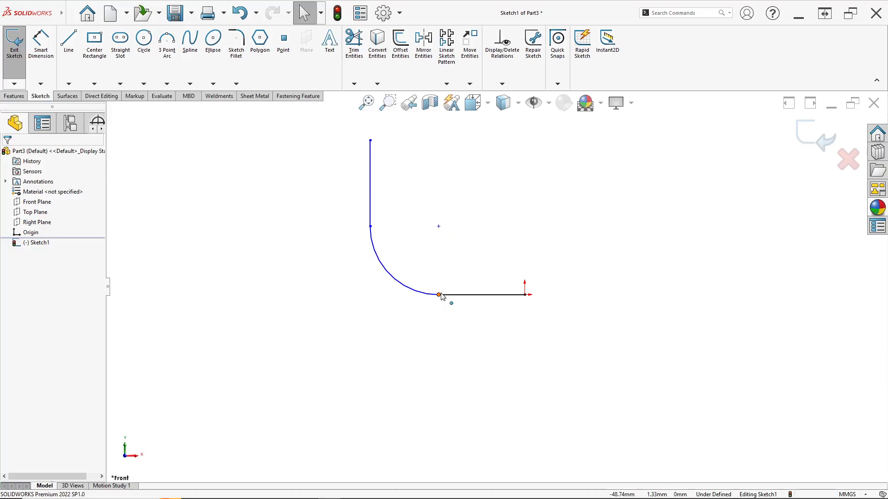
click(439, 295)
ctrl+click(438, 227)
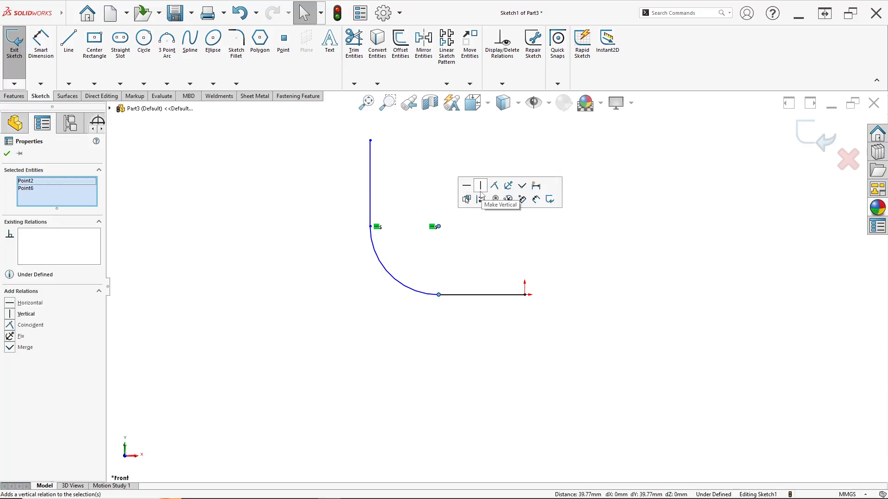
click(481, 194)
click(462, 263)
click(439, 294)
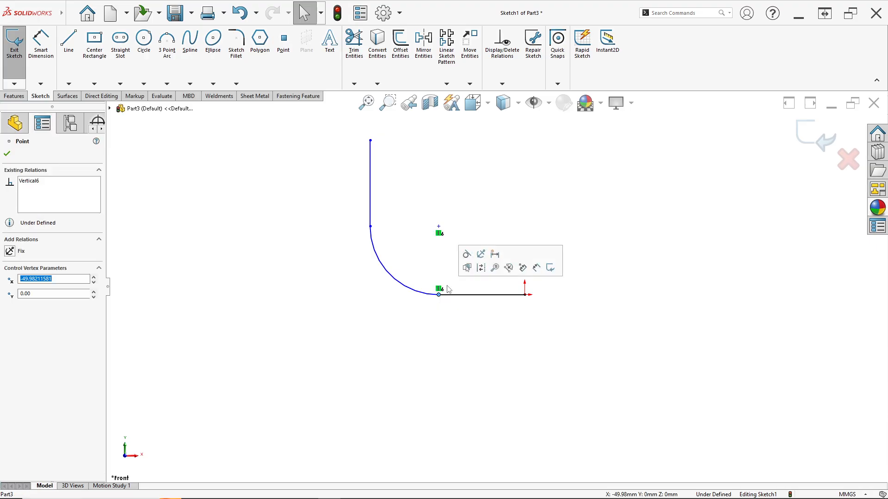
click(432, 263)
click(372, 240)
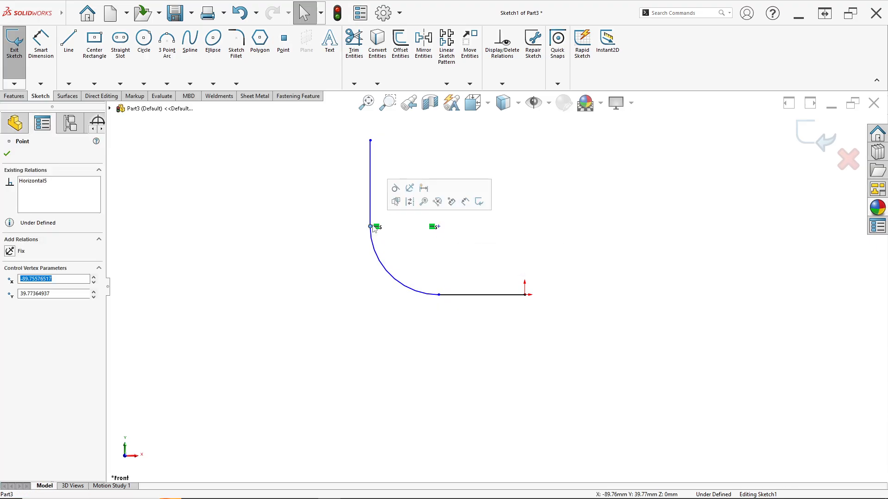
click(400, 256)
Check the straight length in the Pipe Elbow drawing and dimension the horizontal line to 18 mm
scroll(462, 204, down, 2)
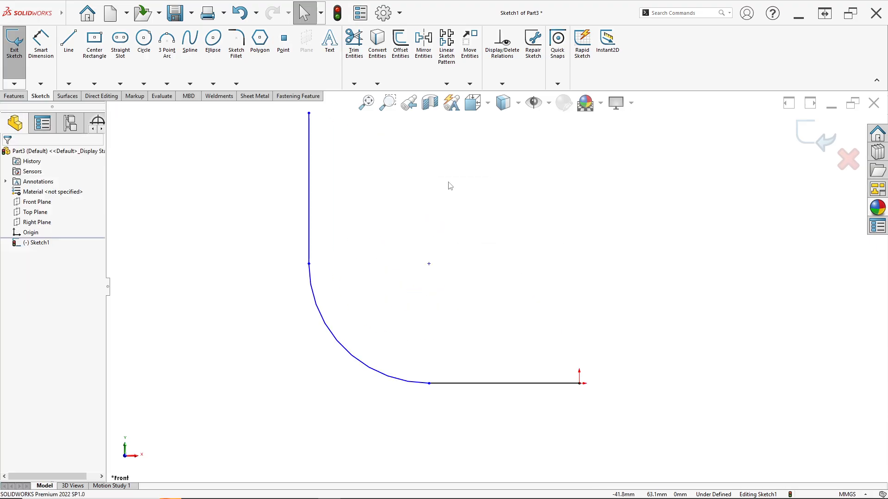
key(alt+Tab)
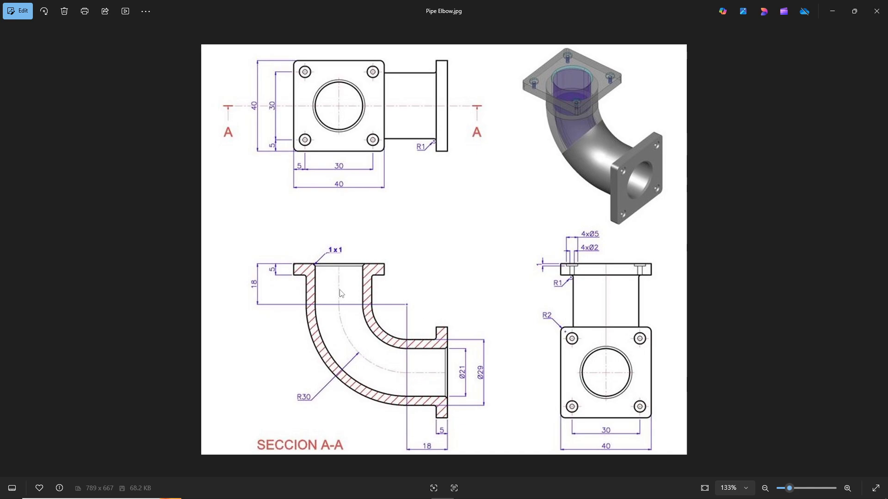
key(alt+Tab)
click(40, 46)
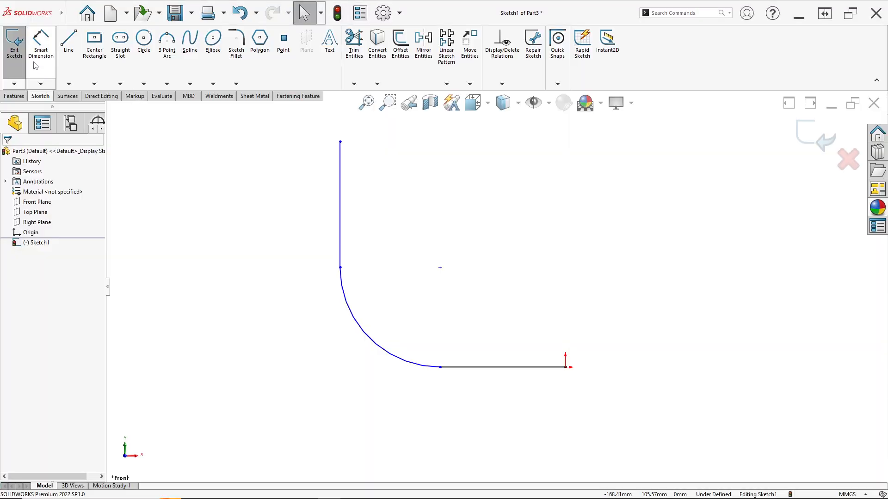
click(496, 368)
click(501, 416)
text(1)
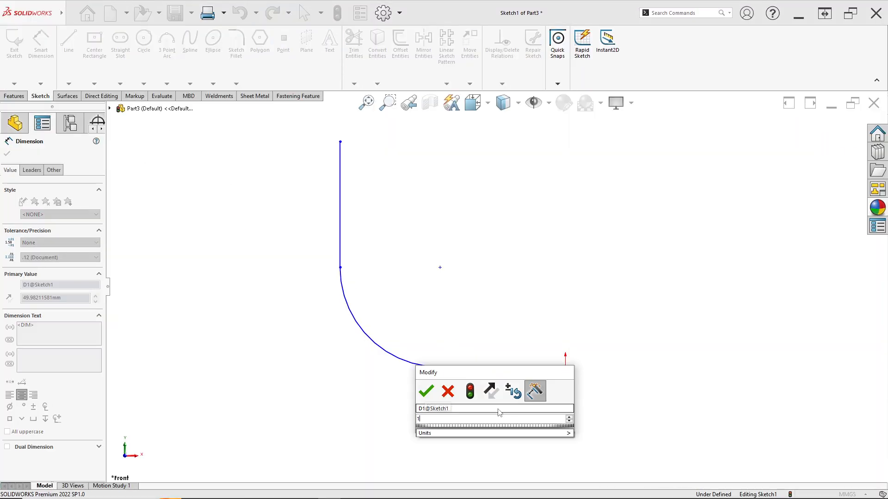
text(8)
key(Return)
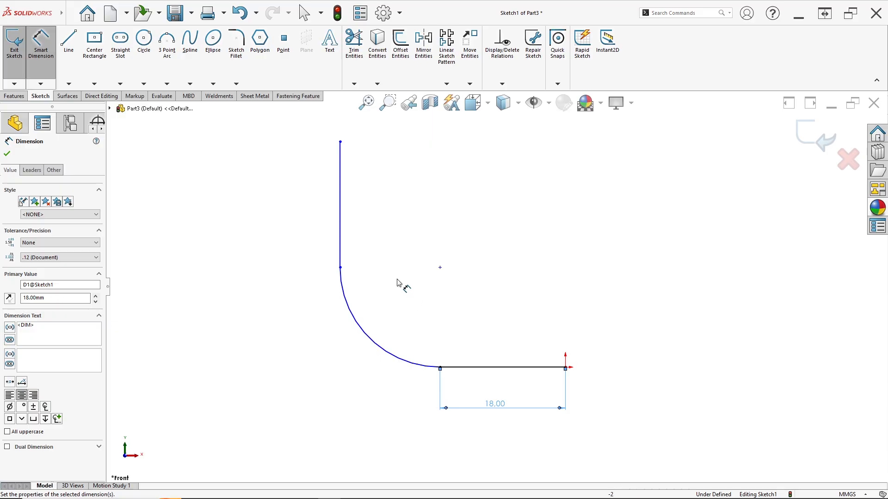
Check the bend radius in the Pipe Elbow drawing and dimension the arc to a 30 mm radius
click(340, 223)
key(Escape)
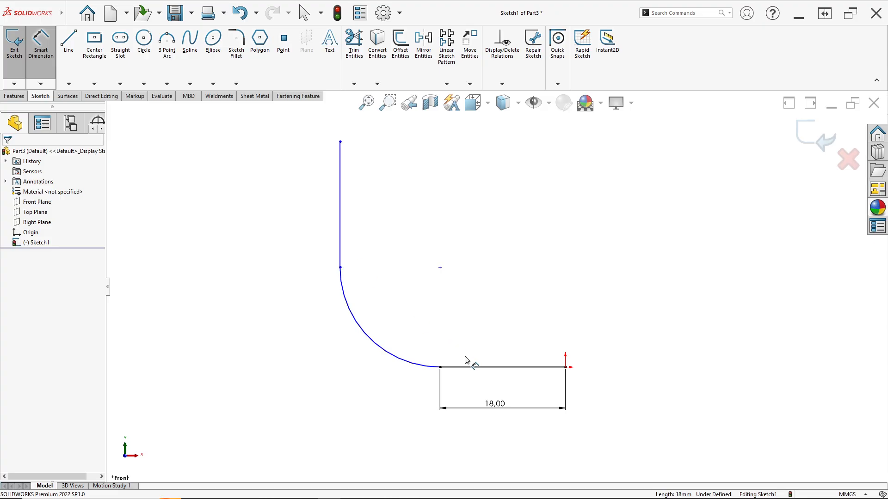
click(382, 346)
click(310, 357)
key(alt+Tab)
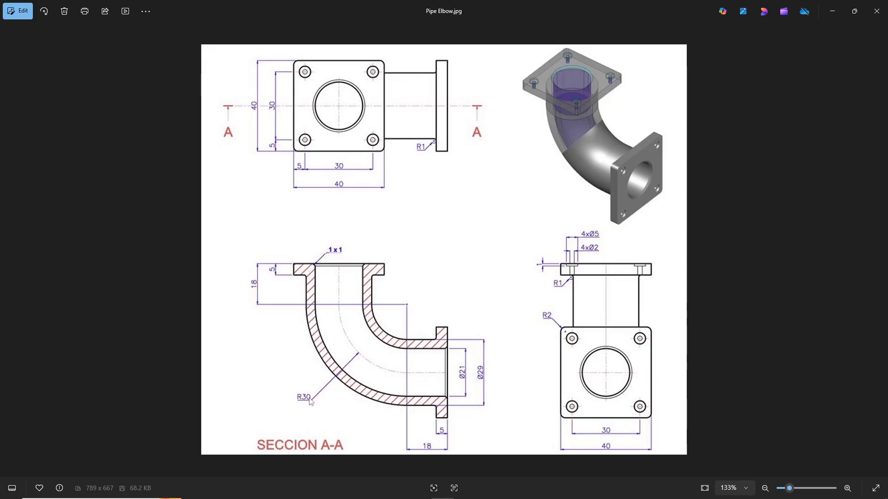
key(alt+Tab)
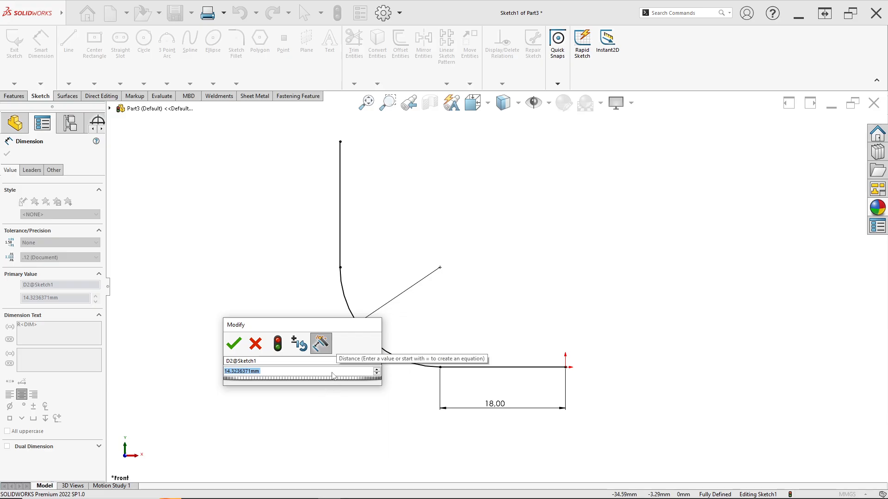
text(36)
key(Return)
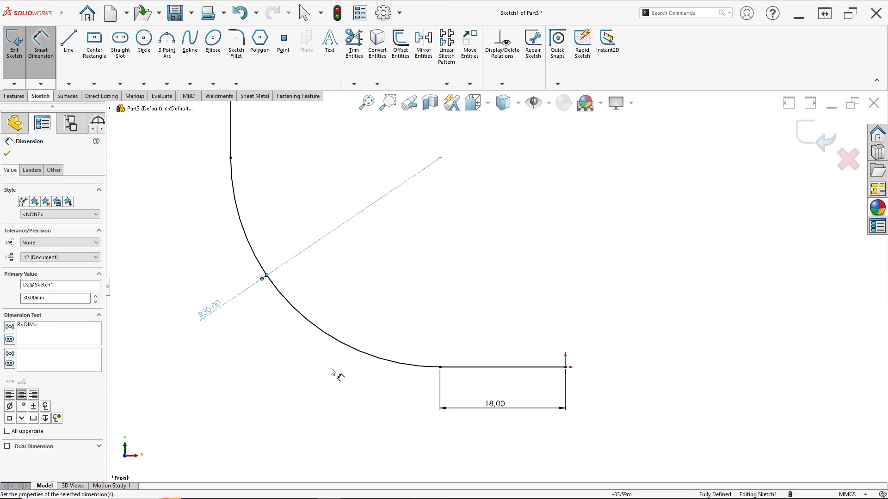
scroll(371, 226, up, 6)
scroll(478, 268, down, 4)
key(Escape)
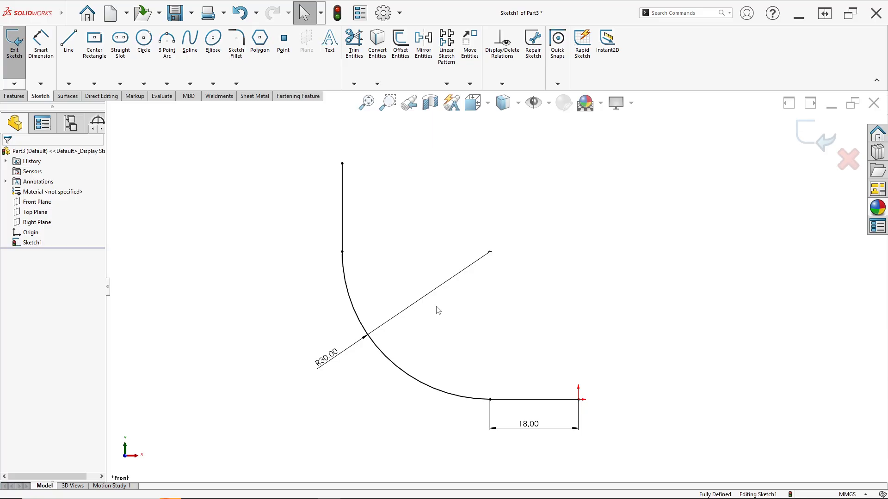
Compare the path with the Pipe Elbow drawing and exit the sketch
scroll(437, 308, up, 1)
key(alt+Tab)
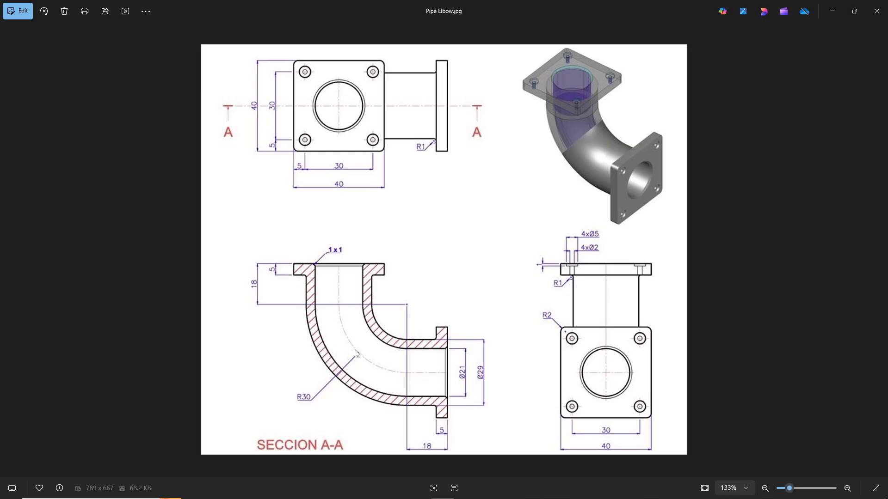
key(alt+Tab)
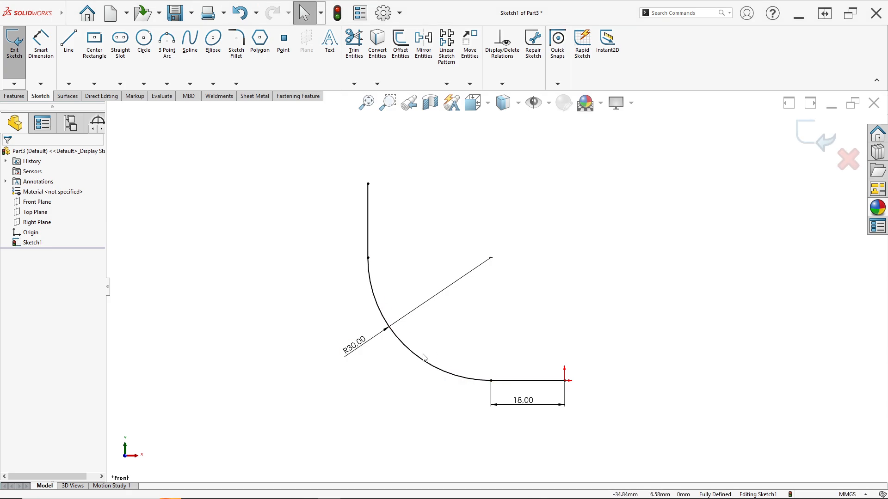
click(806, 141)
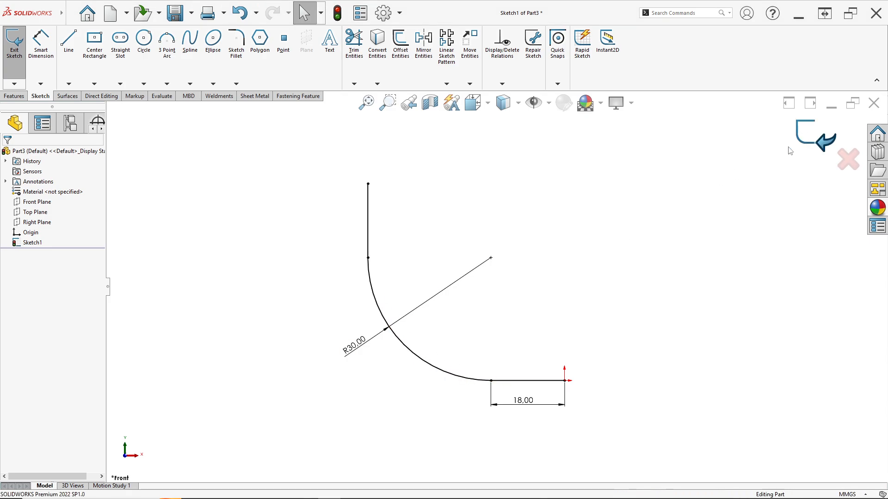
click(261, 260)
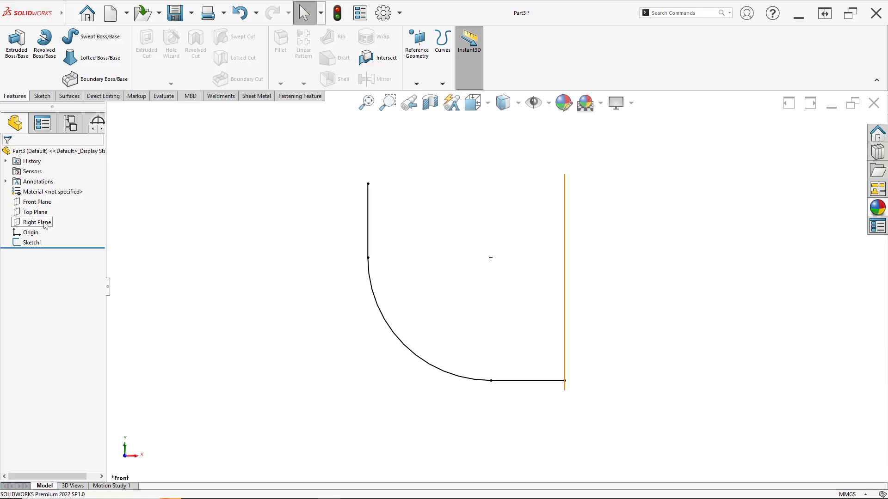
Start a sketch on the Right Plane and draw a circle of about 9.7 mm radius centred on the origin
right_click(46, 225)
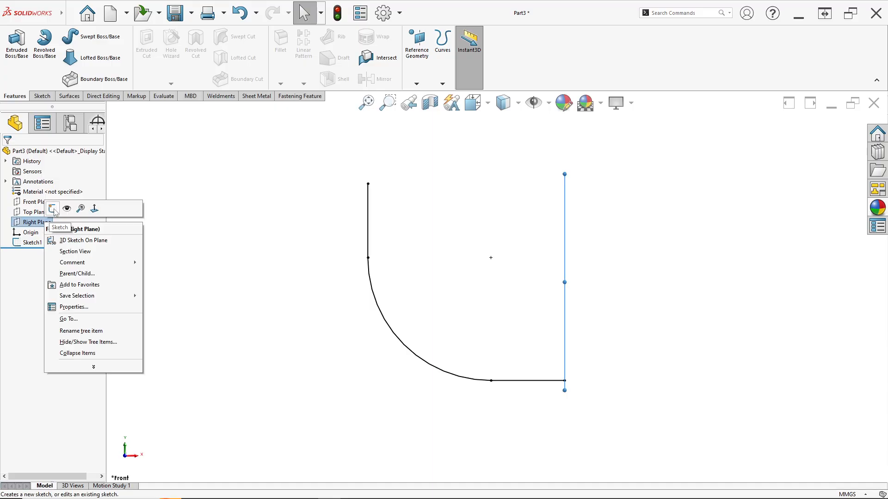
click(53, 209)
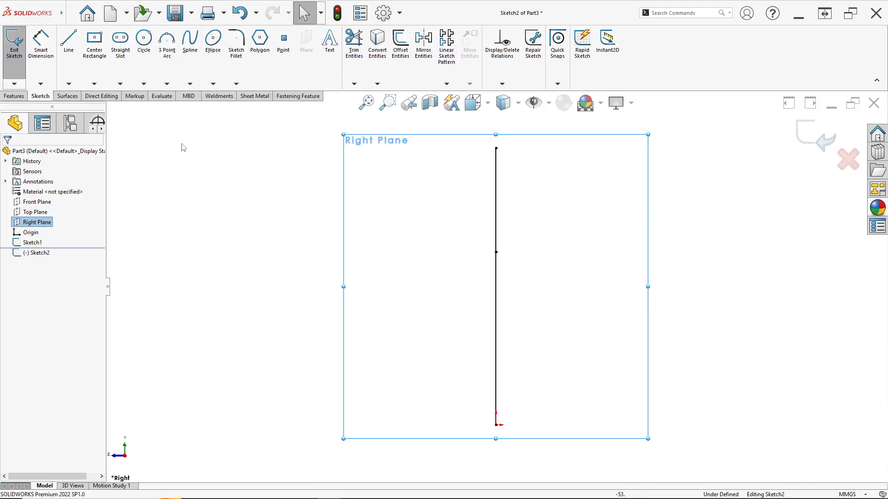
click(144, 39)
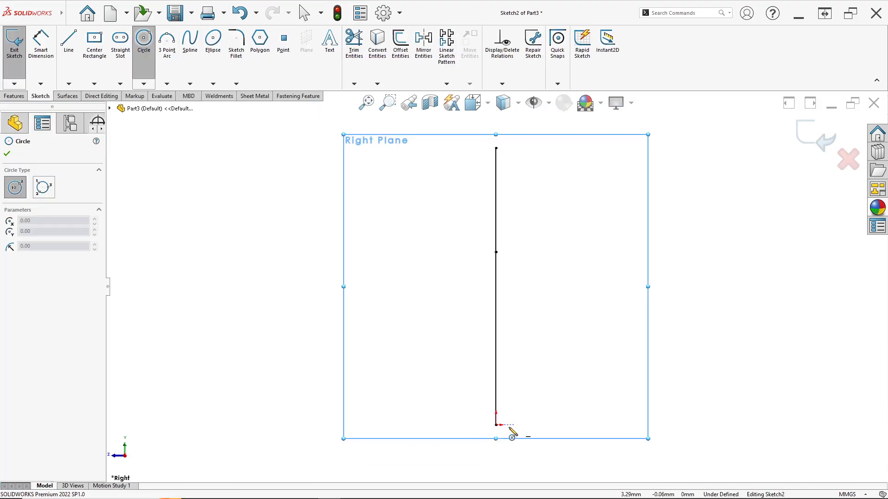
click(496, 426)
click(540, 463)
scroll(523, 406, up, 2)
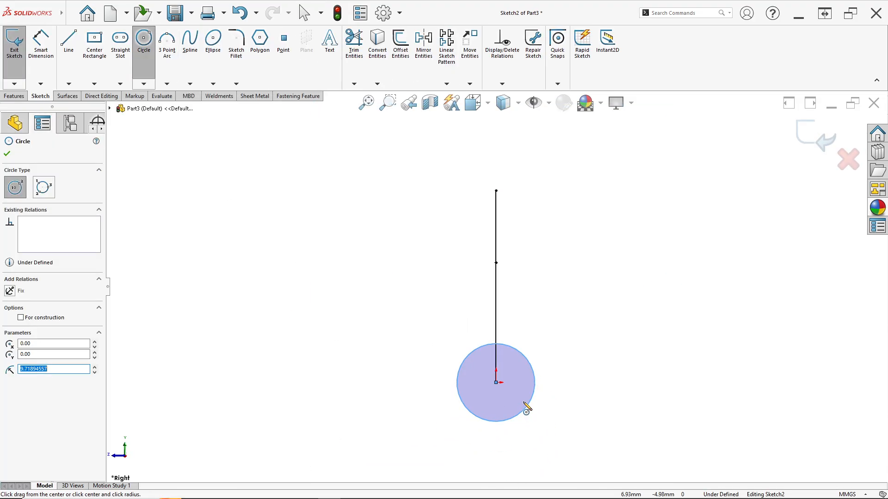
Check the bore diameter in the Pipe Elbow drawing and dimension the profile circle to a 21 mm diameter
key(alt+Tab)
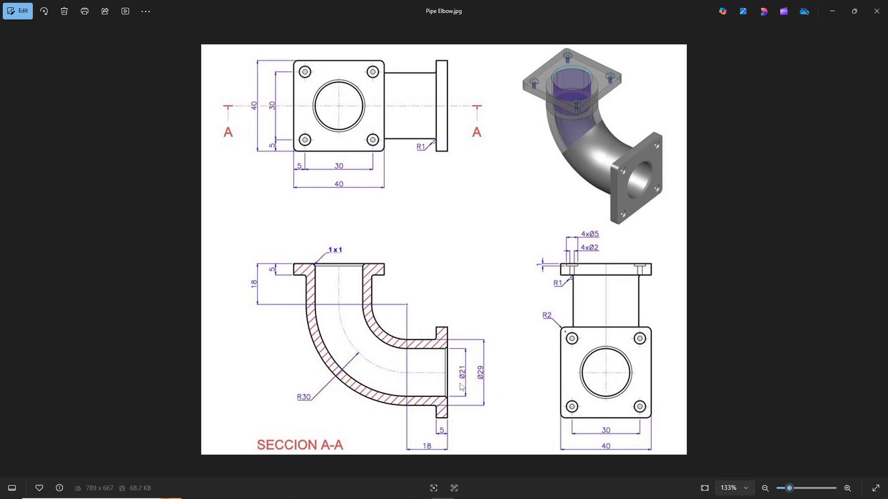
key(alt+Tab)
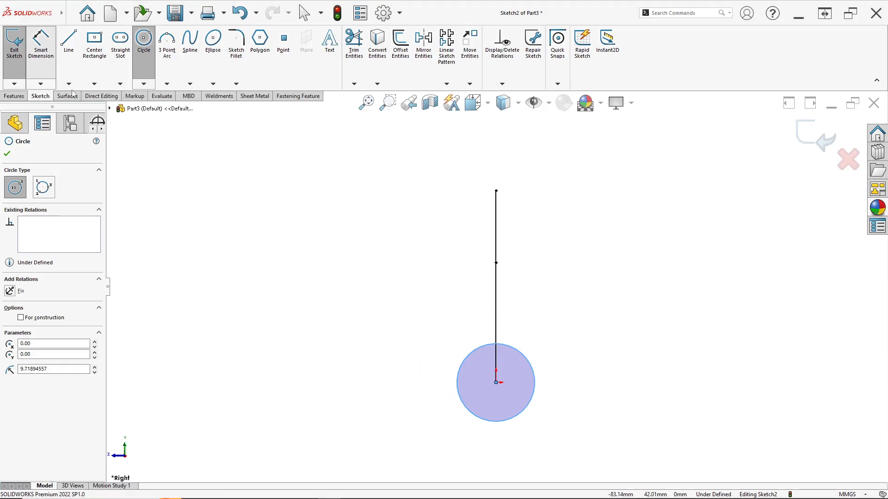
click(41, 45)
click(533, 373)
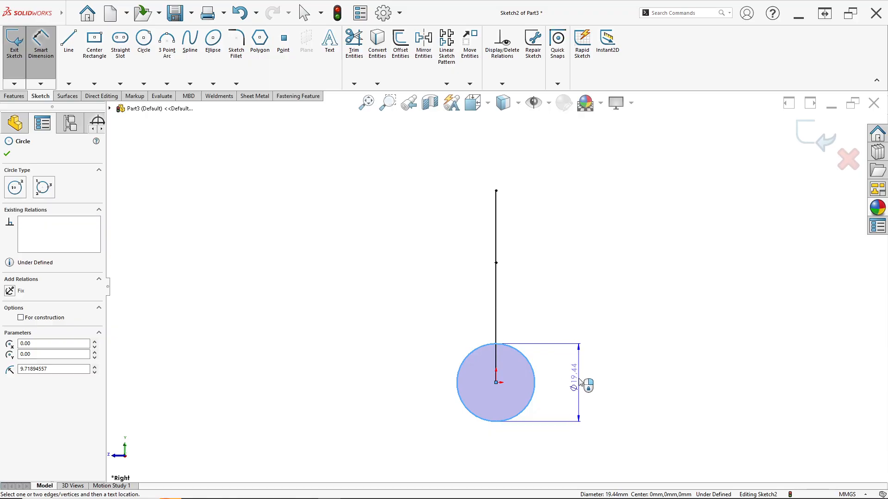
click(580, 386)
text(21)
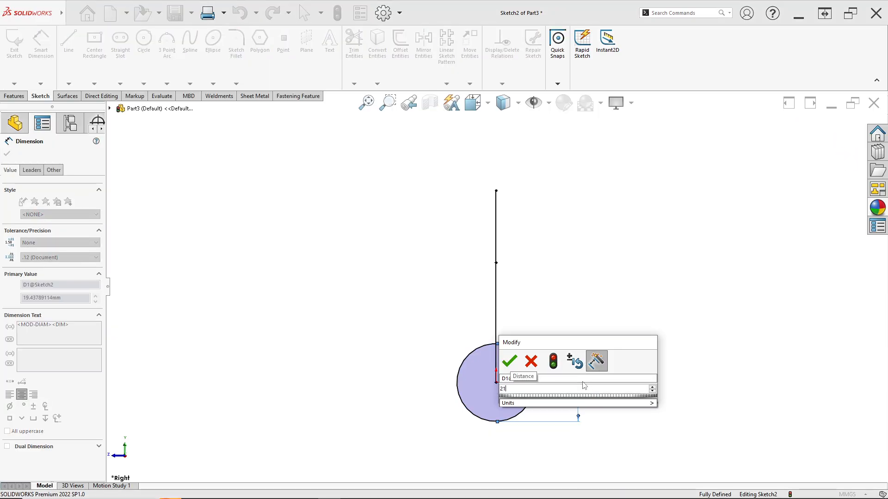
key(Return)
scroll(573, 371, down, 2)
drag(571, 370, 542, 370)
key(Escape)
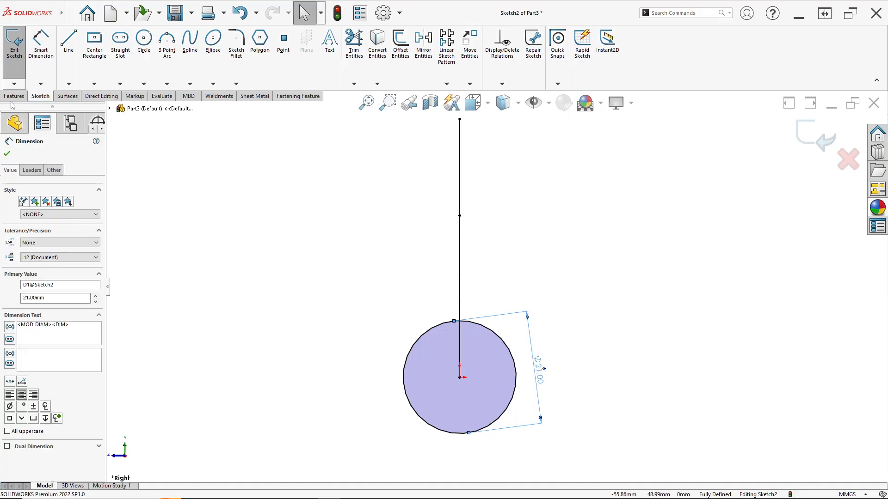
Set up a Swept Boss/Base with the 21 mm circle as profile and the bend sketch as path
click(14, 96)
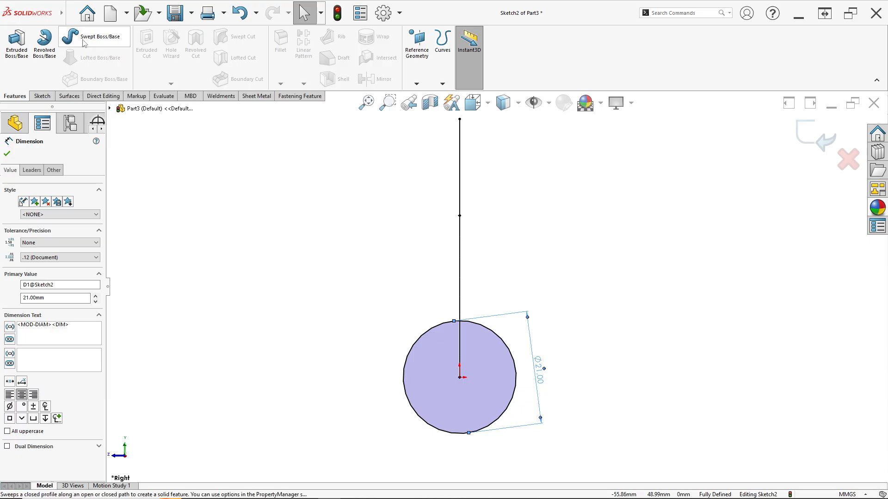
click(84, 43)
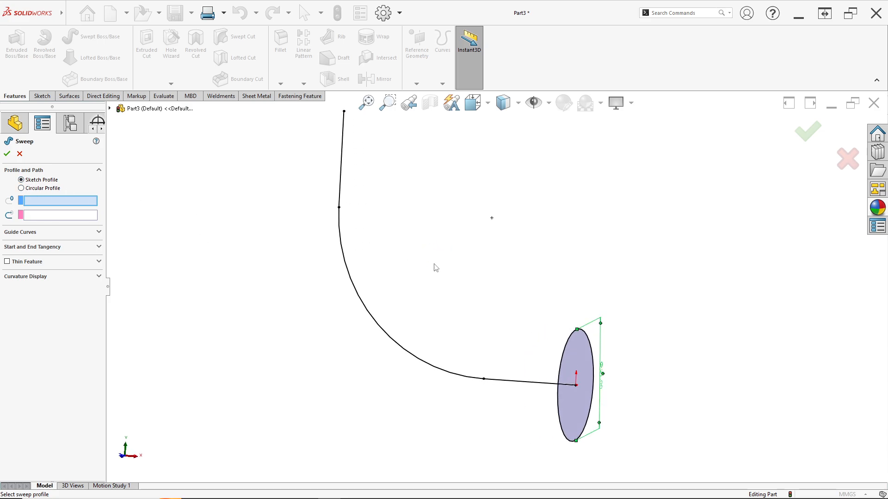
click(33, 201)
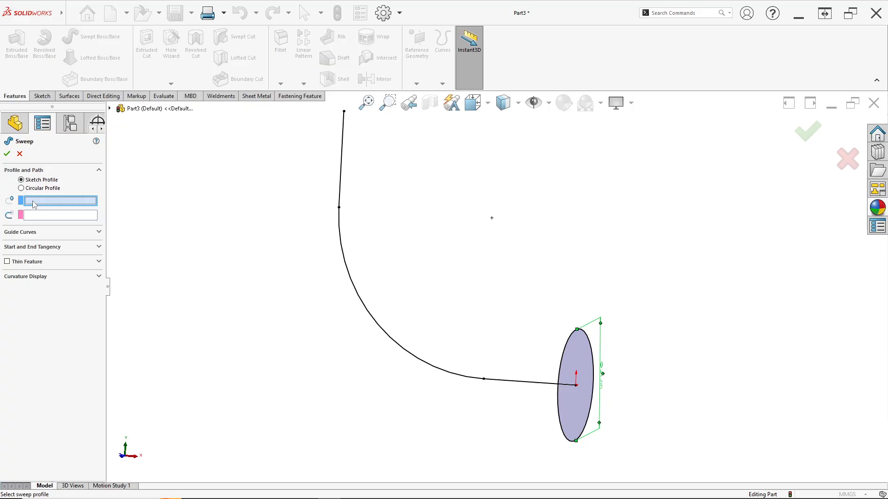
click(566, 353)
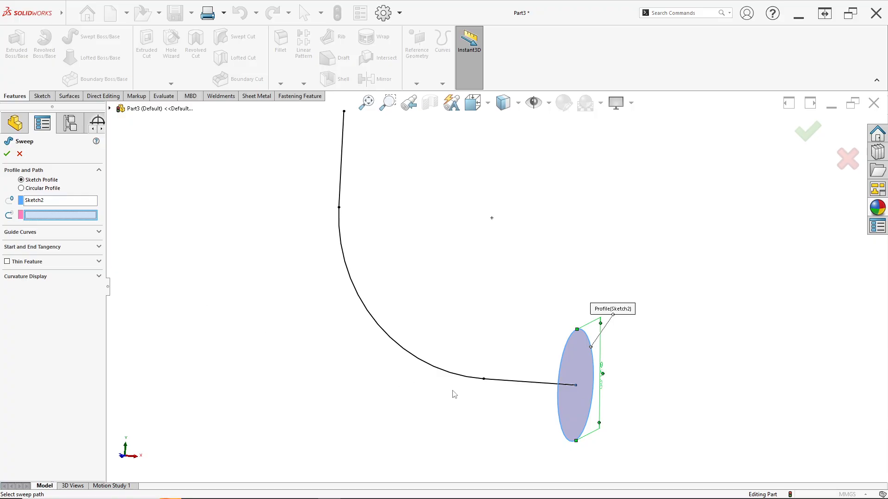
click(499, 382)
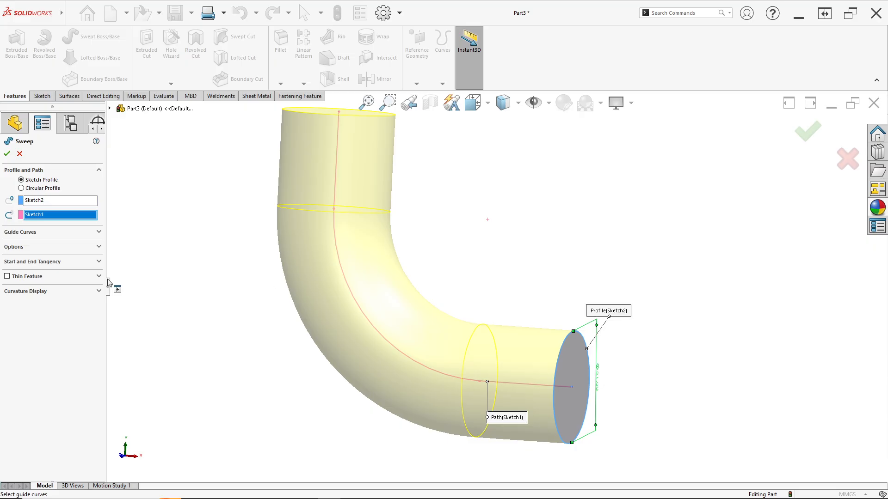
Make the sweep a one-direction thin feature with a 4 mm wall thickness and finish it
click(7, 277)
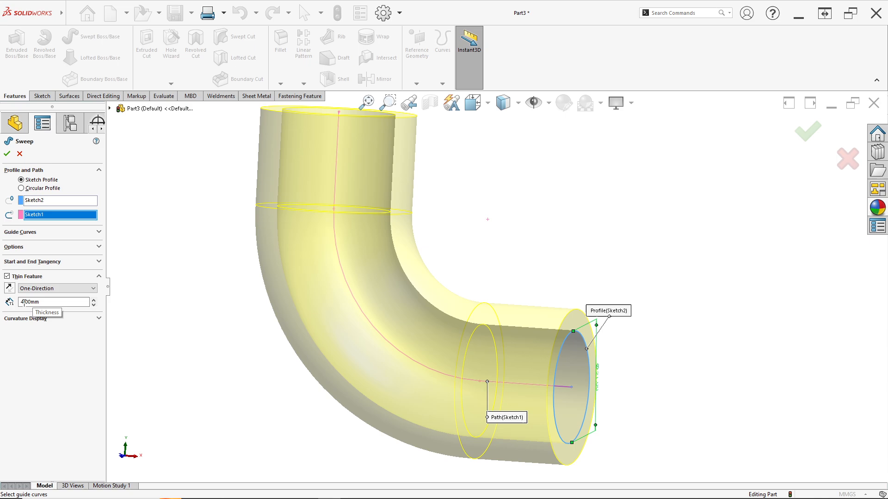
drag(51, 303, 17, 304)
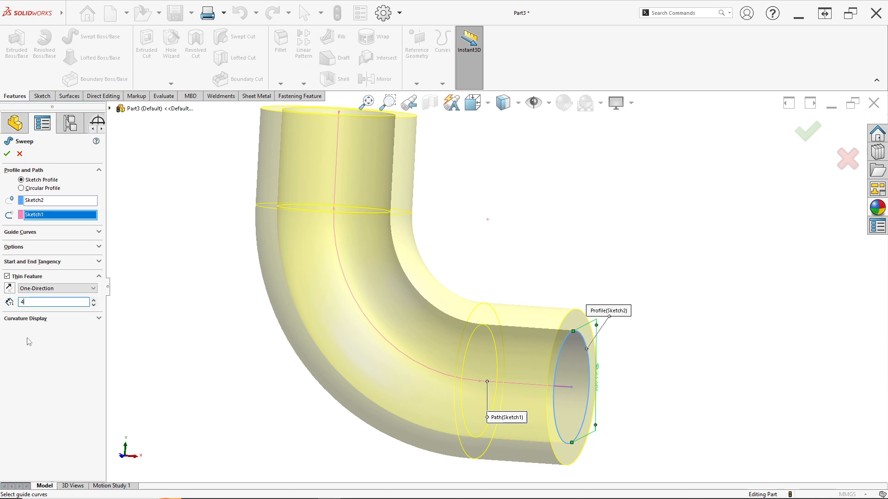
key(Return)
middle_drag(340, 360, 486, 362)
scroll(525, 344, down, 5)
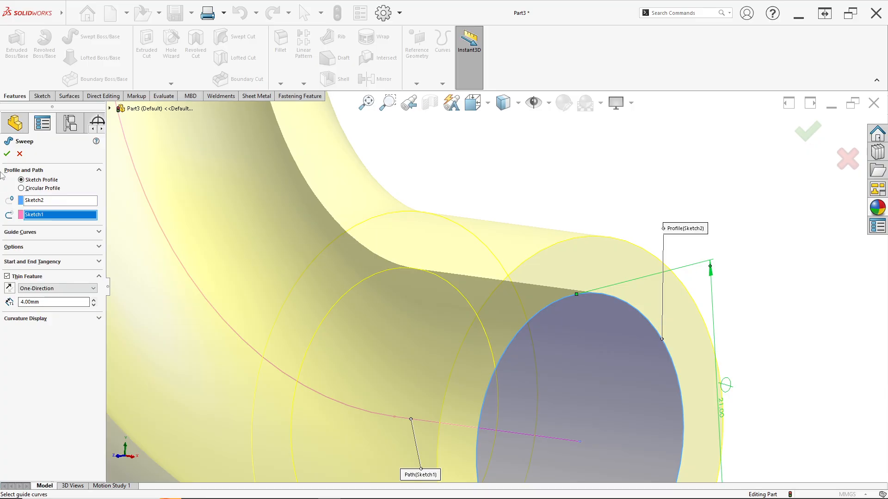
click(7, 154)
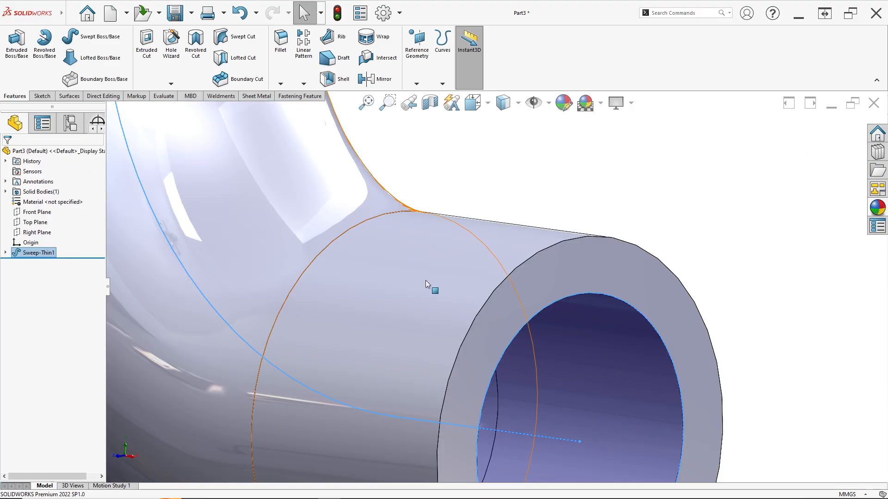
Measure the diameter of the outer circular edge at the pipe's horizontal end, then clear the selection and close Measure
scroll(554, 296, up, 5)
click(534, 293)
click(511, 257)
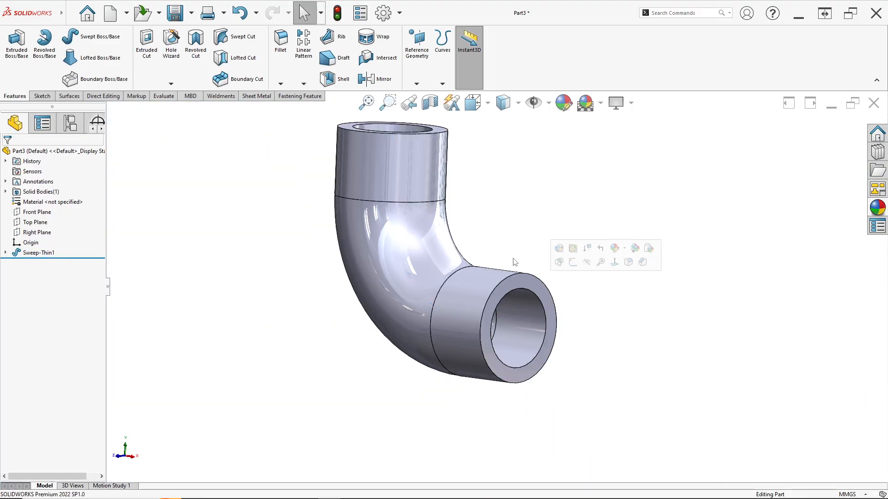
scroll(513, 250, down, 3)
scroll(514, 259, up, 2)
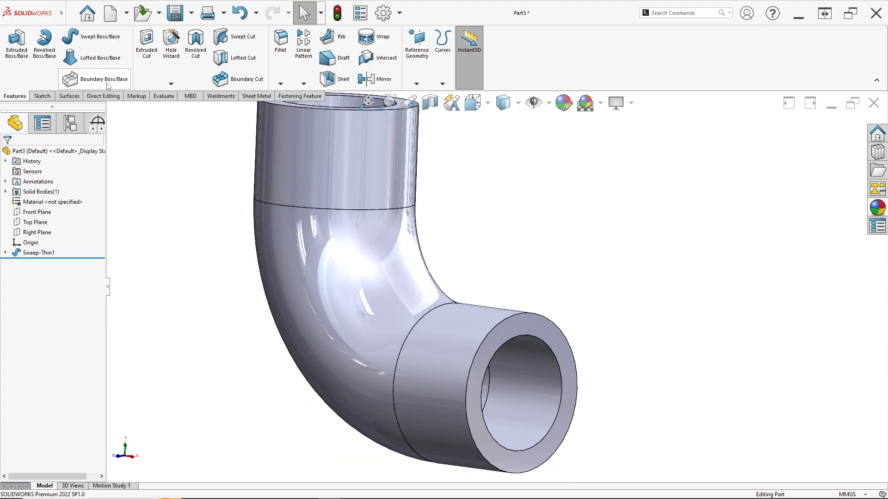
click(163, 96)
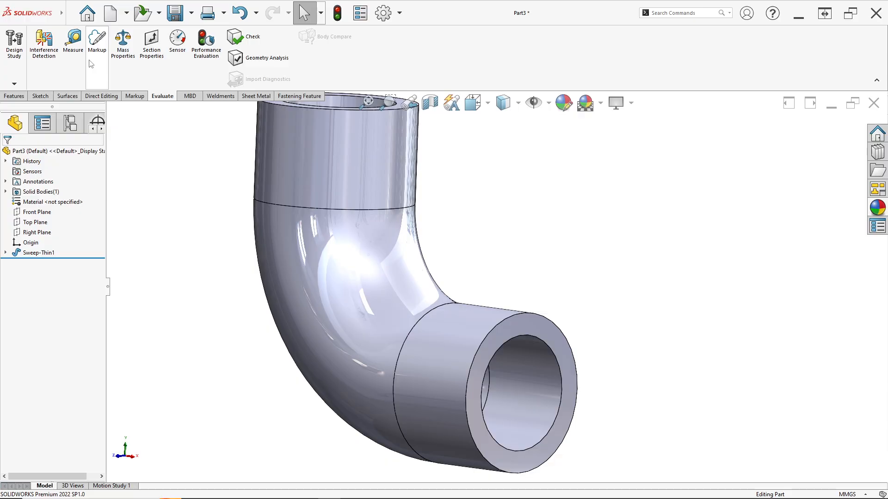
click(73, 39)
click(526, 314)
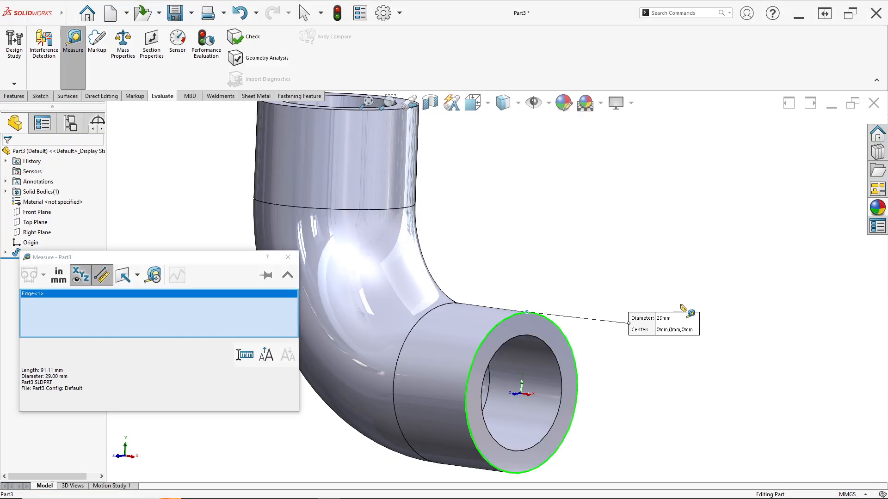
right_click(248, 315)
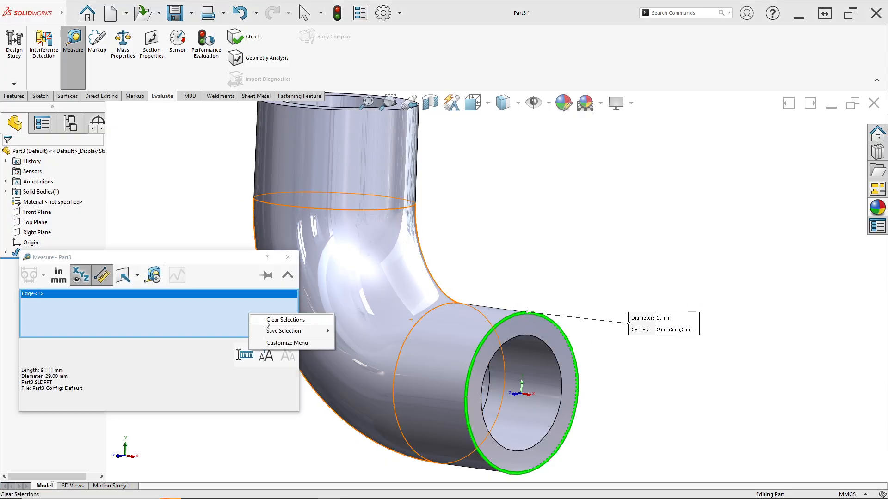
click(268, 320)
click(288, 257)
Check the flange in the Pipe Elbow drawing and start a sketch on the ring-shaped face at the pipe's horizontal end
scroll(682, 248, up, 5)
middle_drag(531, 246, 516, 297)
key(alt+Tab)
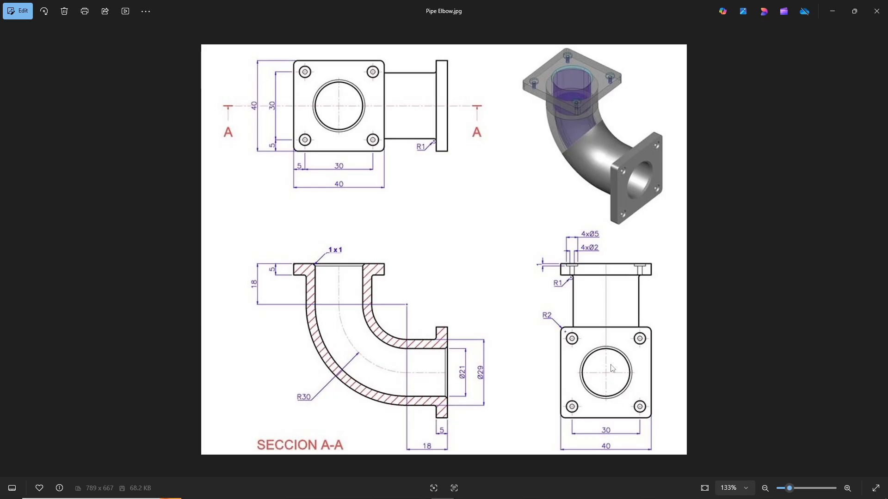
key(alt+Tab)
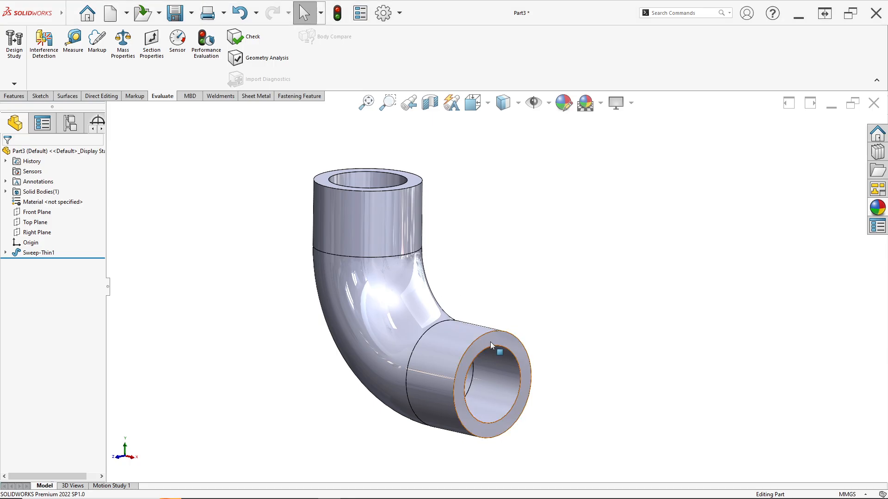
right_click(494, 290)
click(514, 278)
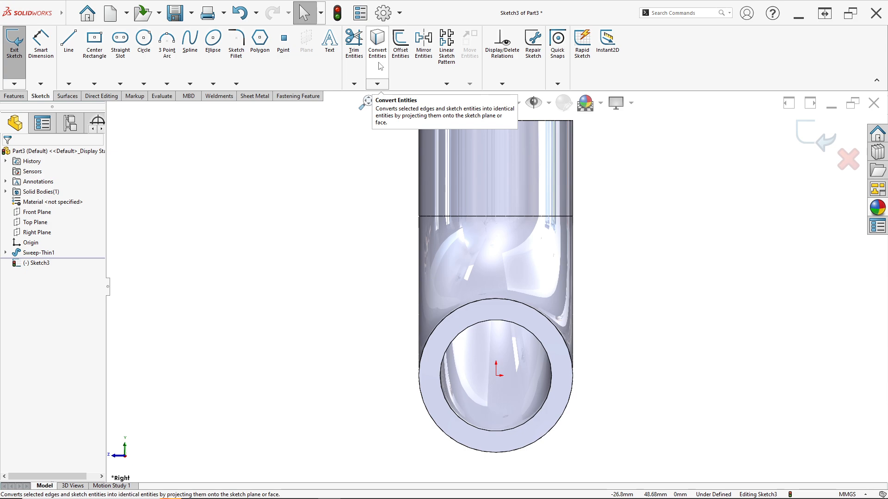
Convert the inner circular edge of the pipe's end face into a sketch circle
click(380, 66)
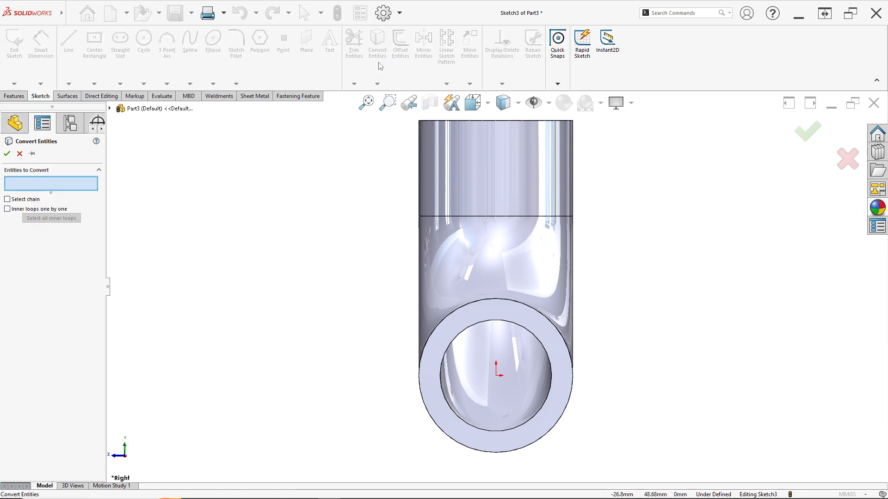
click(478, 330)
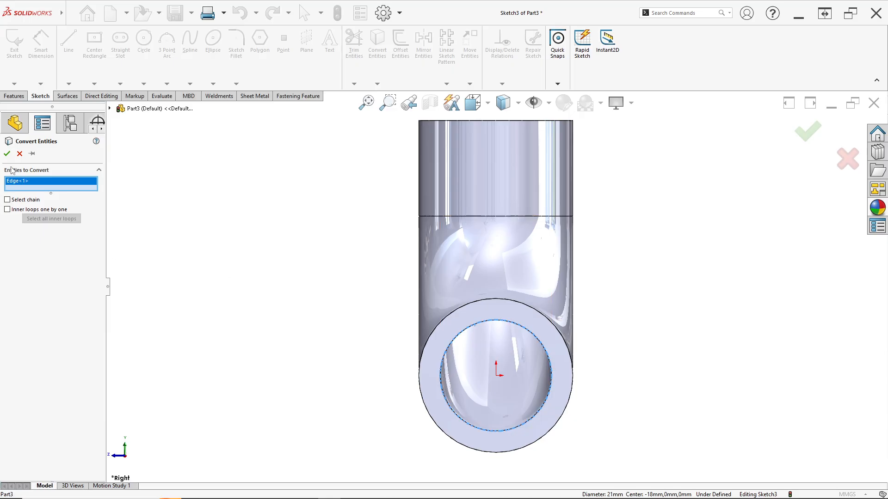
click(7, 153)
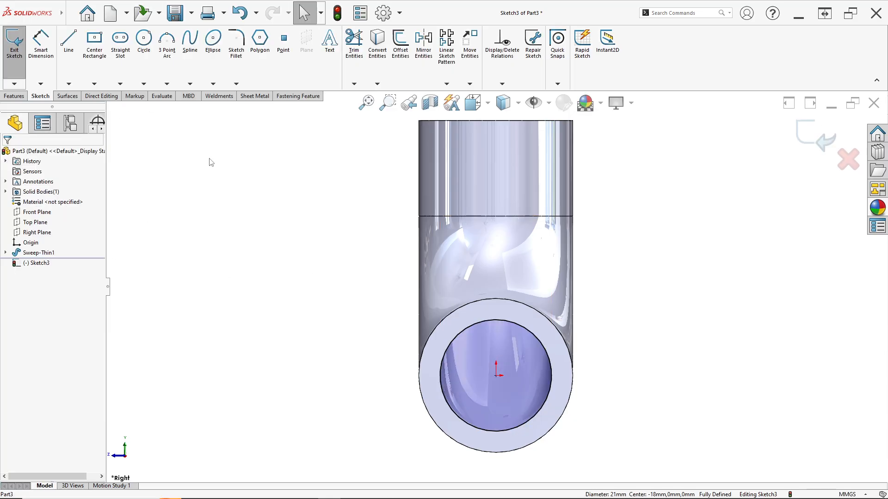
Draw a center rectangle about 44 mm wide around the pipe opening, centred on the origin
click(95, 42)
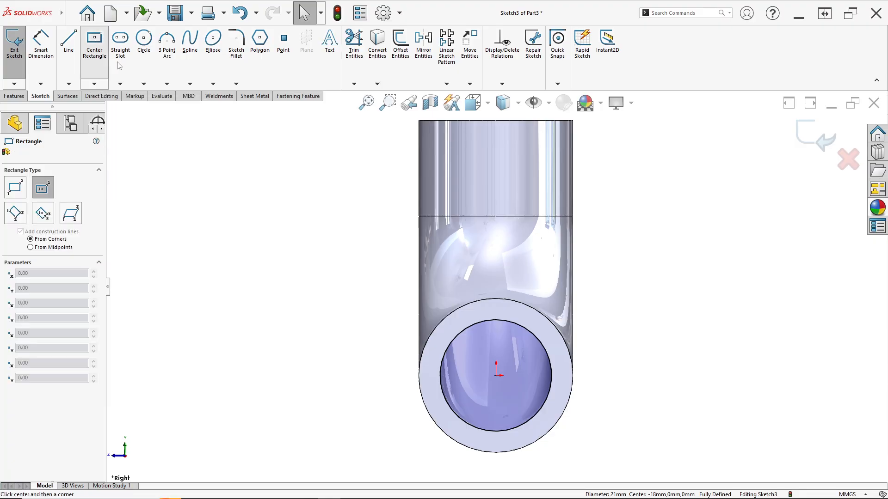
click(496, 375)
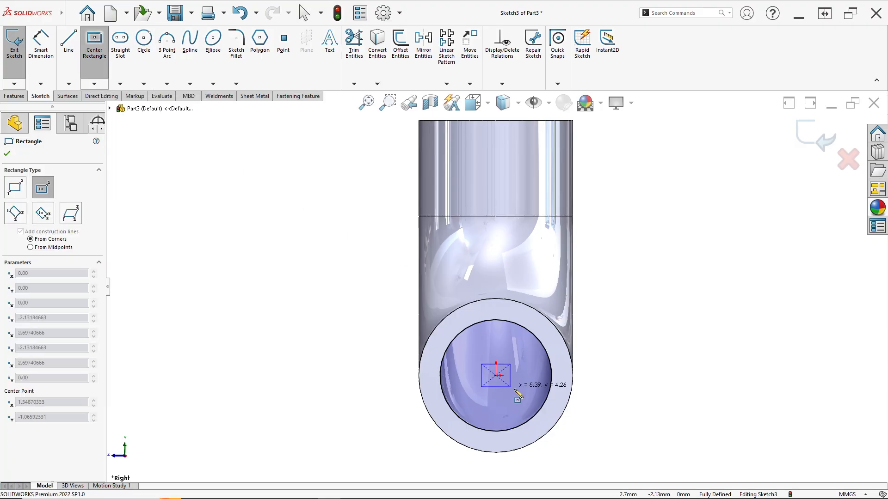
key(z)
click(577, 430)
key(Escape)
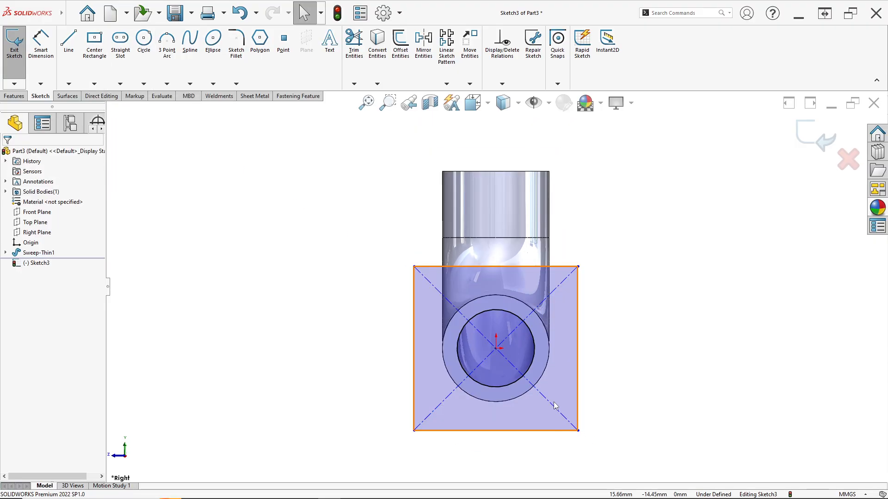
Check the flange size in the Pipe Elbow drawing and make the rectangle's lower and side edges equal
key(alt+Tab)
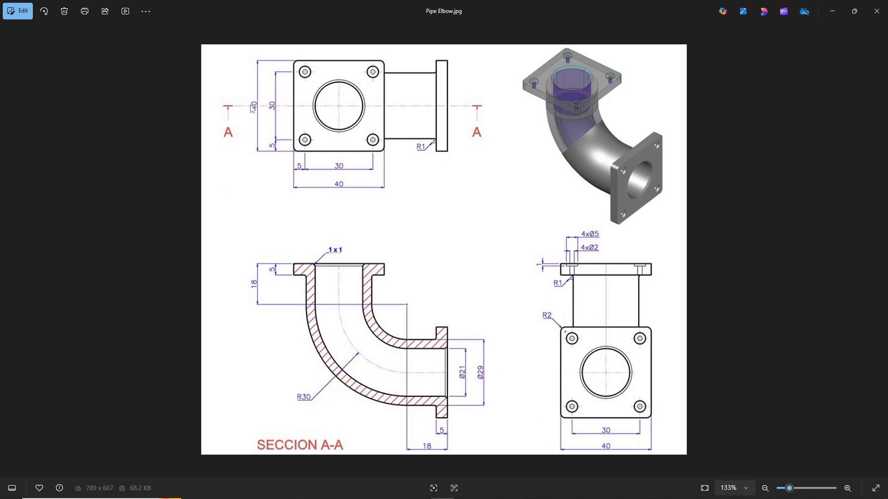
key(alt+Tab)
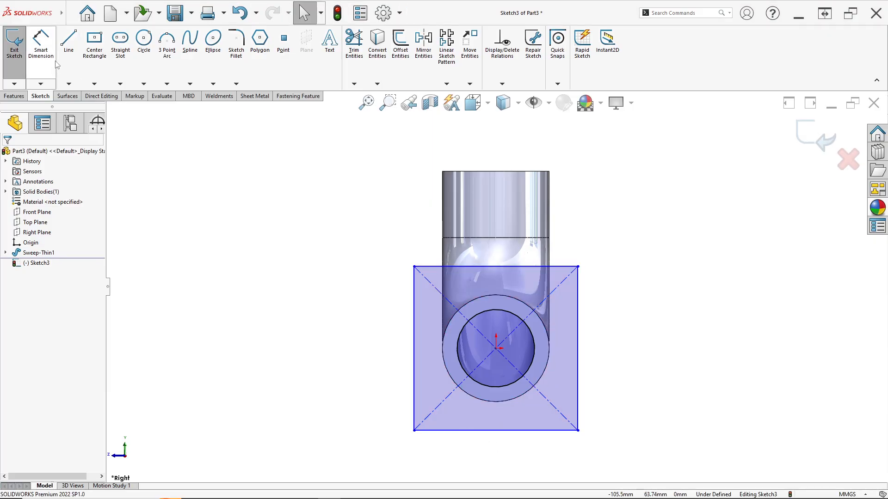
click(486, 431)
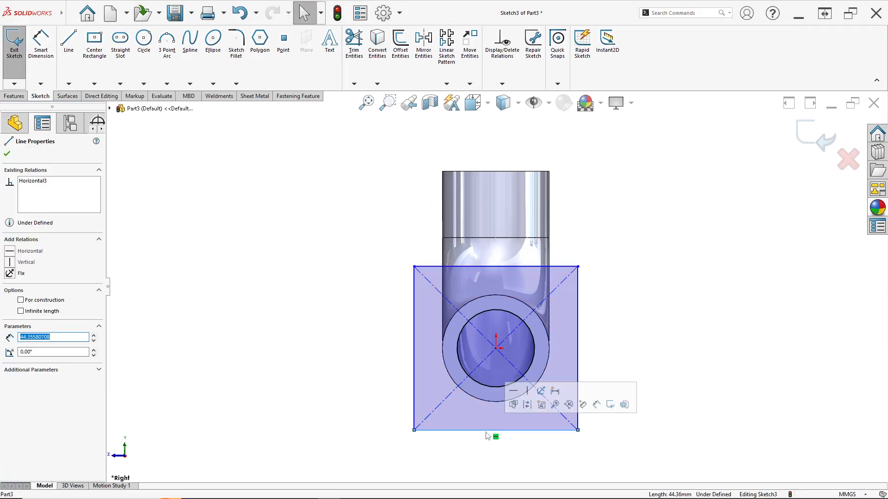
click(415, 377)
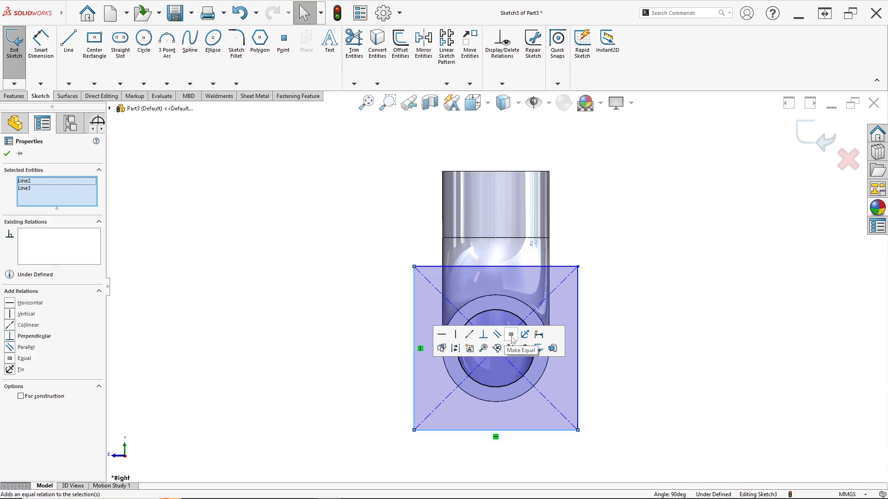
click(511, 335)
click(277, 234)
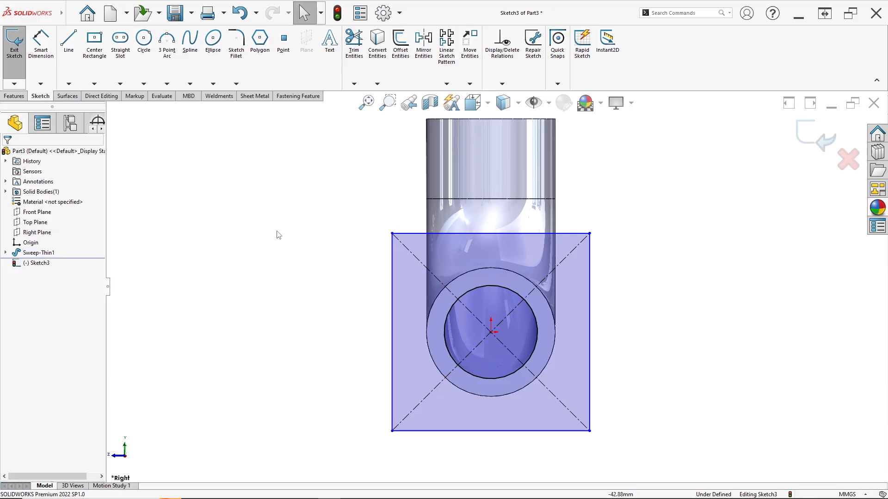
Dimension the flange rectangle's lower edge to 40 mm
click(46, 73)
click(502, 434)
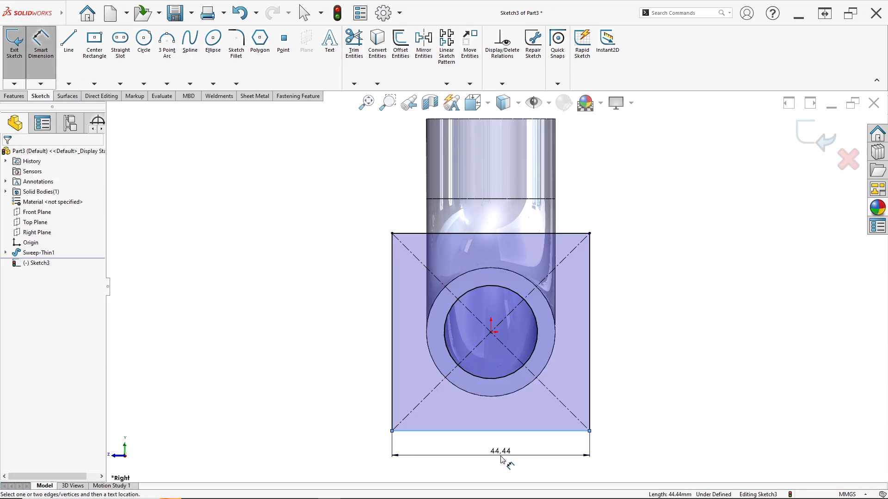
click(507, 468)
text(40)
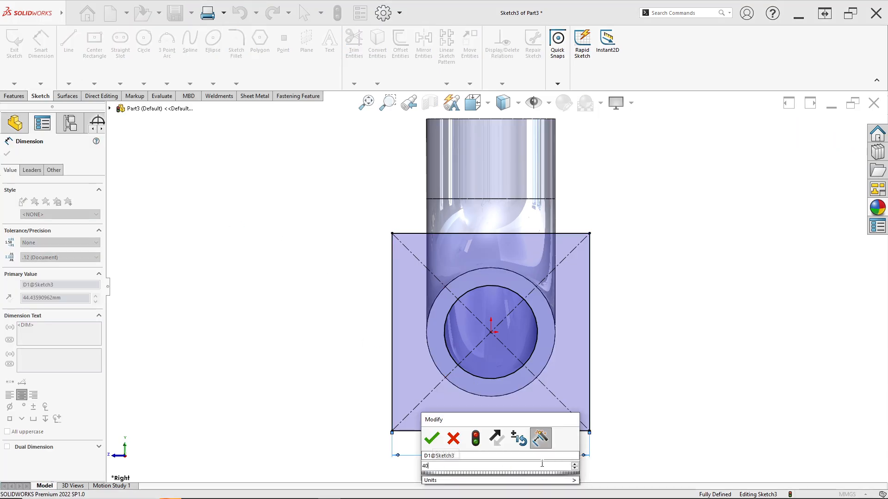
key(Return)
scroll(443, 306, down, 2)
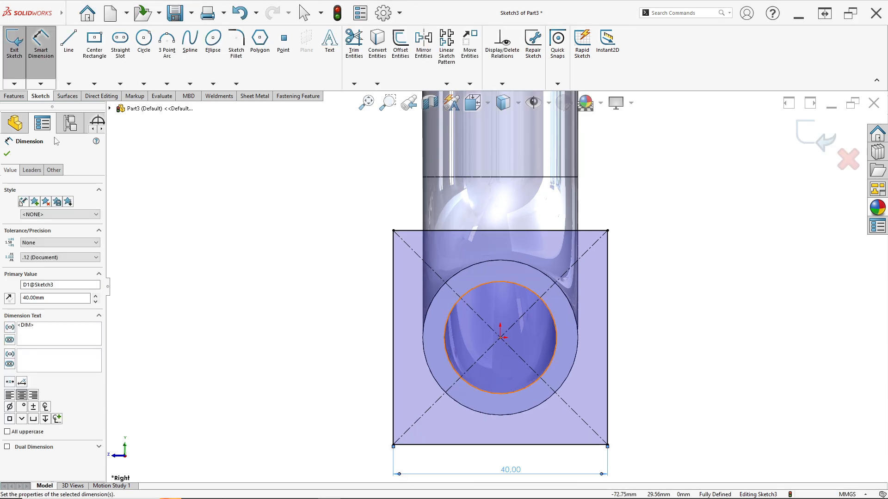
Start a blind boss extrude of the square flange sketch and reverse its direction back over the pipe
click(16, 97)
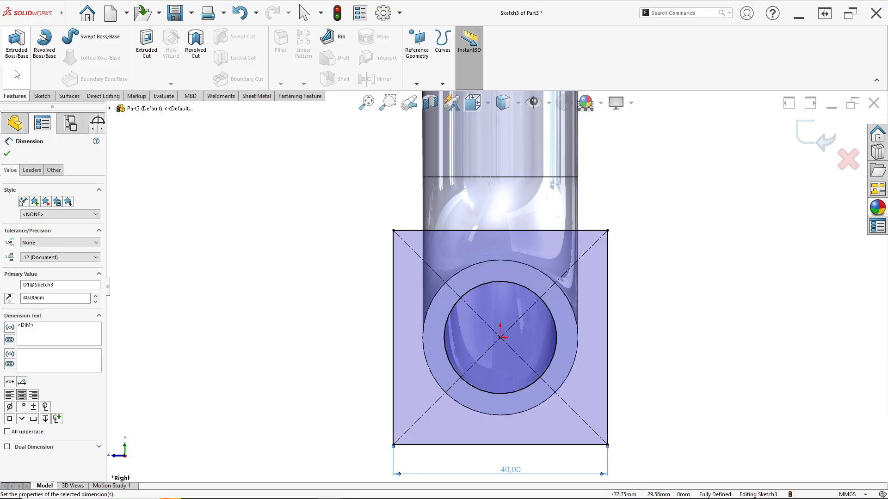
click(17, 69)
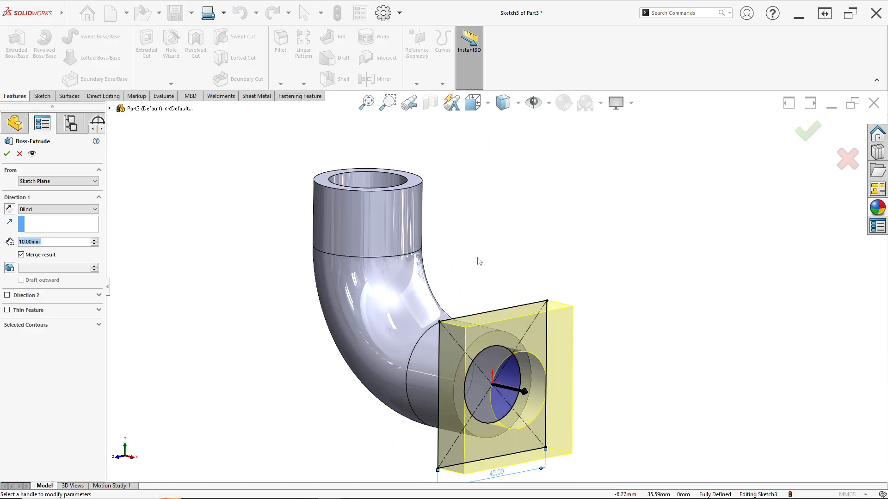
scroll(477, 258, down, 2)
middle_drag(499, 299, 522, 289)
scroll(513, 289, up, 3)
scroll(503, 326, down, 1)
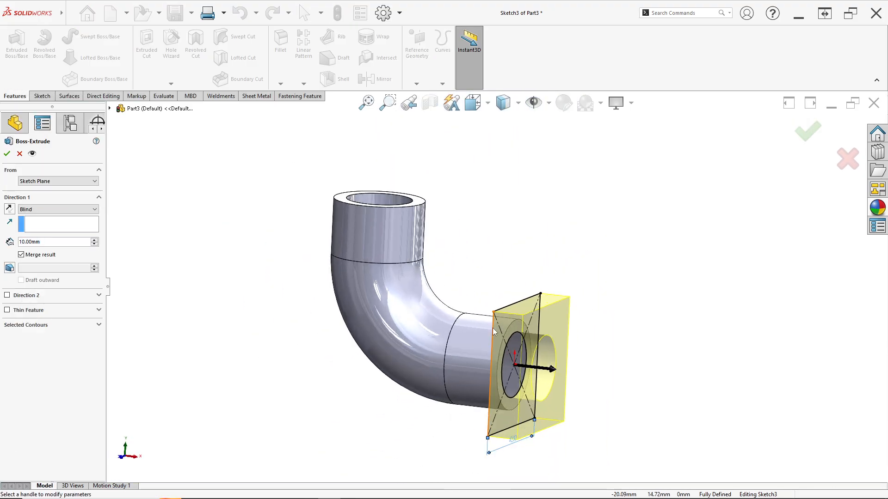
key(alt+Tab)
key(alt+Tab)
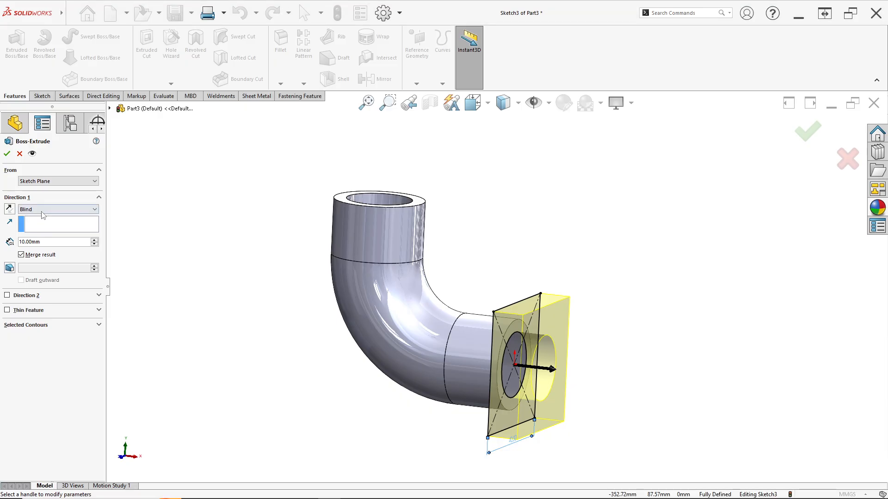
click(10, 210)
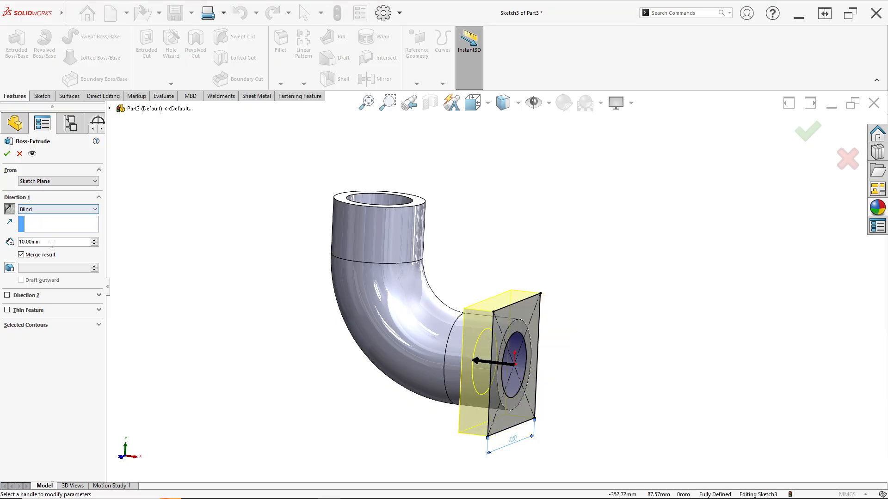
Check the flange thickness in the Pipe Elbow drawing and finish the extrusion with a depth of 5 mm
key(alt+Tab)
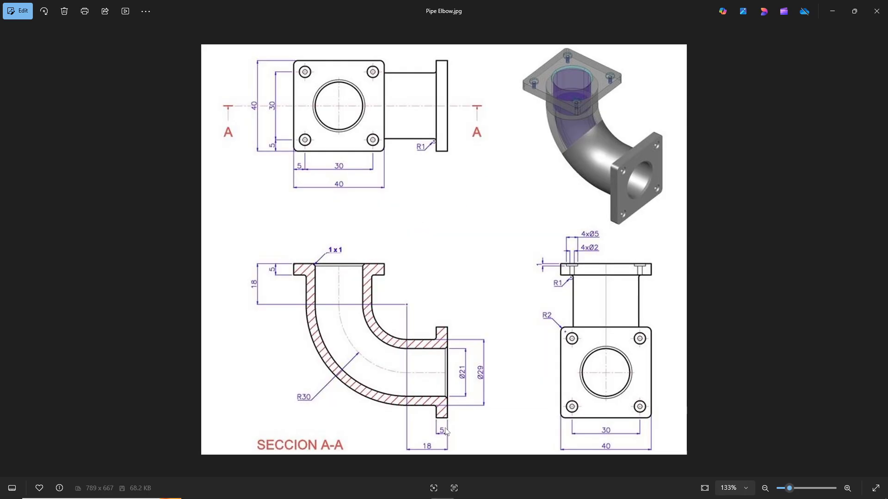
key(alt+Tab)
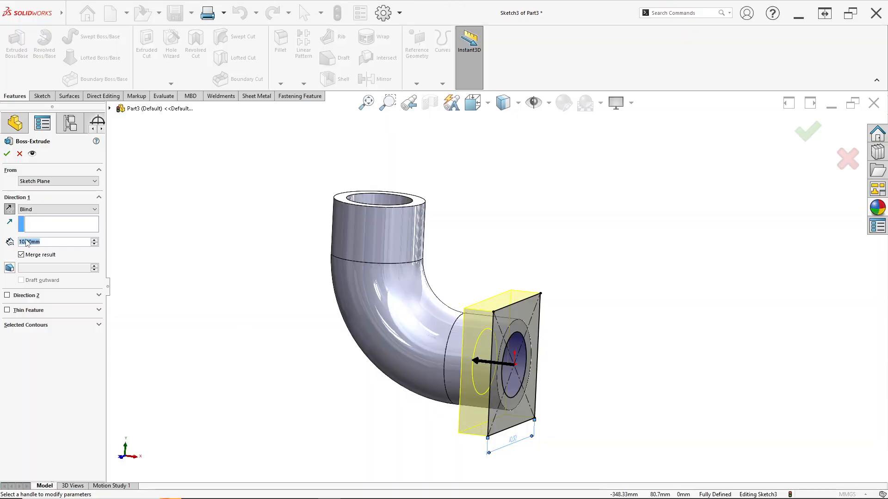
text(5)
key(Return)
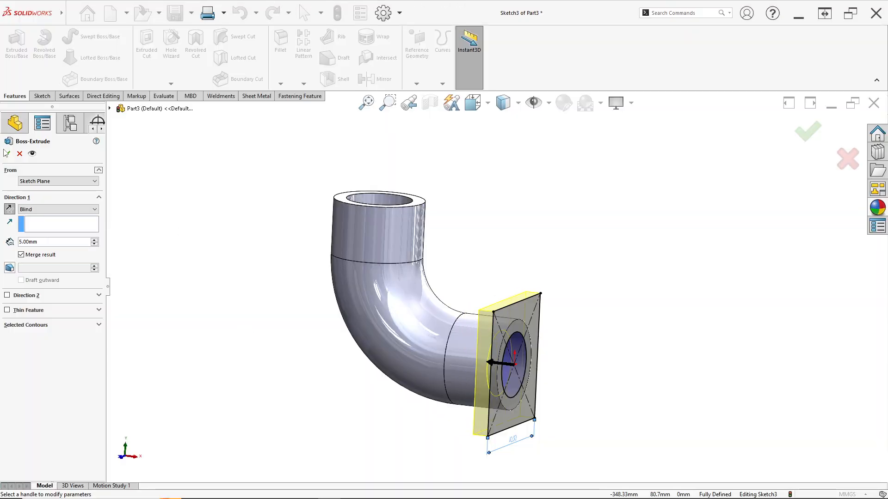
key(Return)
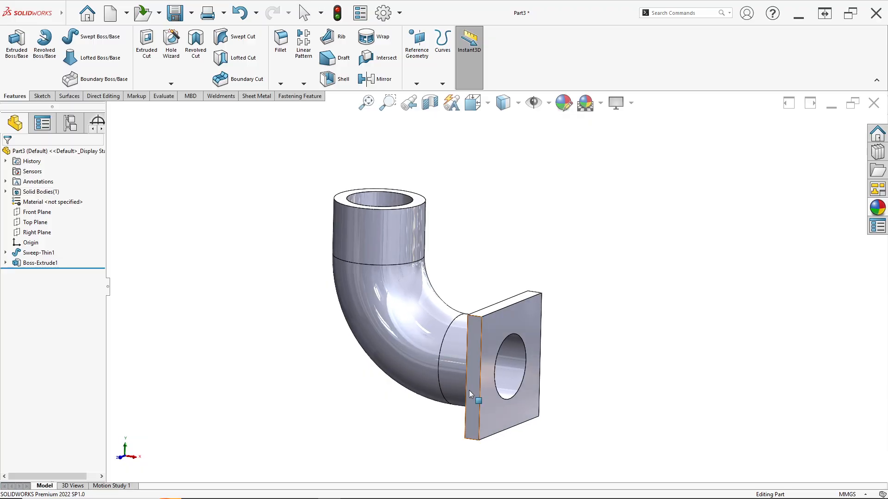
Start a sketch on the ring-shaped face at the upper end of the vertical pipe section
scroll(527, 320, up, 2)
scroll(527, 320, up, 1)
mouse_move(527, 320)
middle_down()
mouse_move(543, 298)
mouse_move(527, 322)
middle_up()
scroll(512, 315, up, 1)
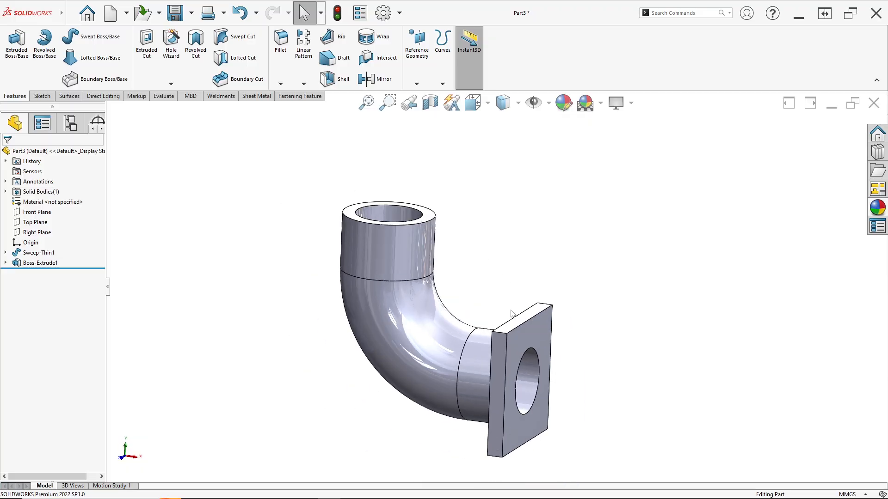
scroll(509, 318, down, 1)
scroll(409, 217, up, 3)
click(416, 192)
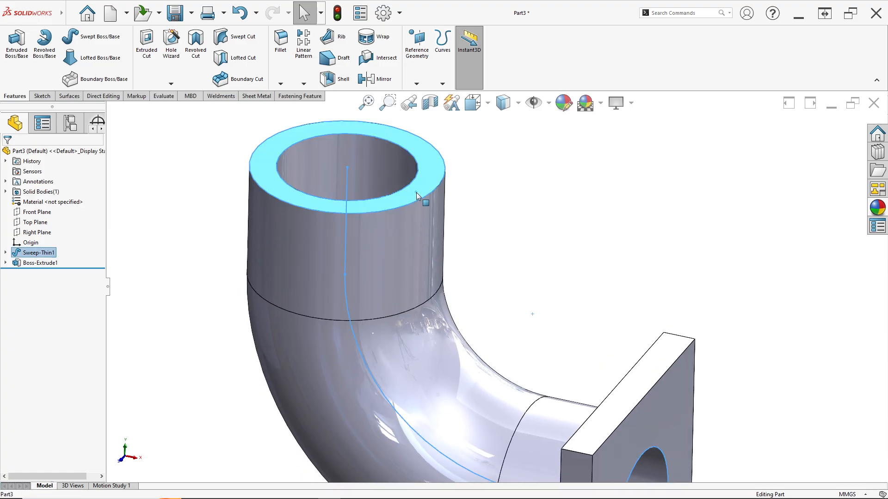
right_click(416, 192)
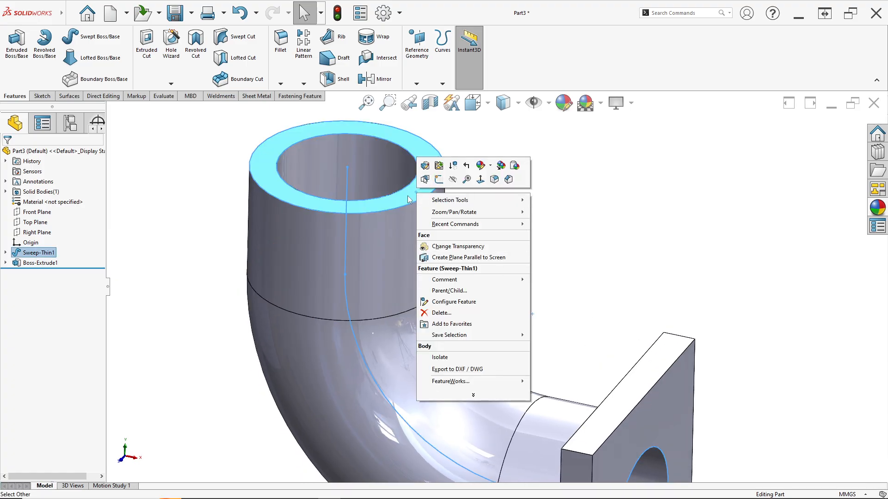
click(439, 179)
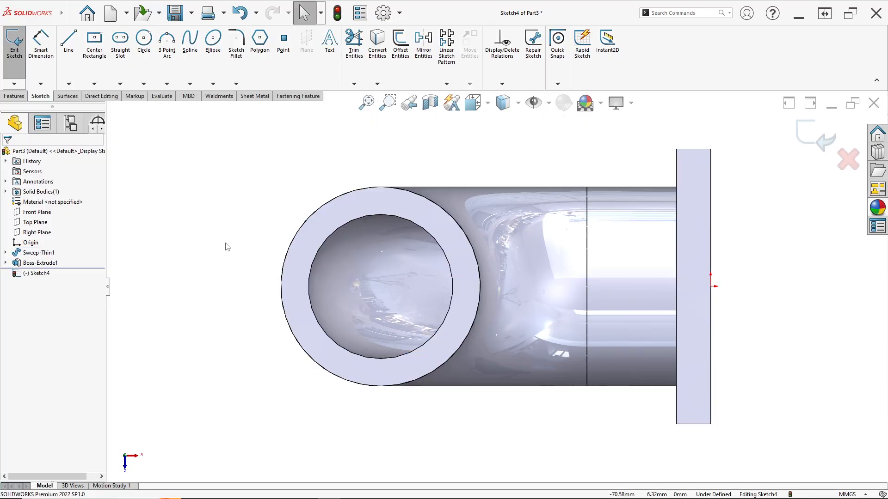
Convert the inner circular edge of the pipe's upper end face into a sketch circle
click(377, 41)
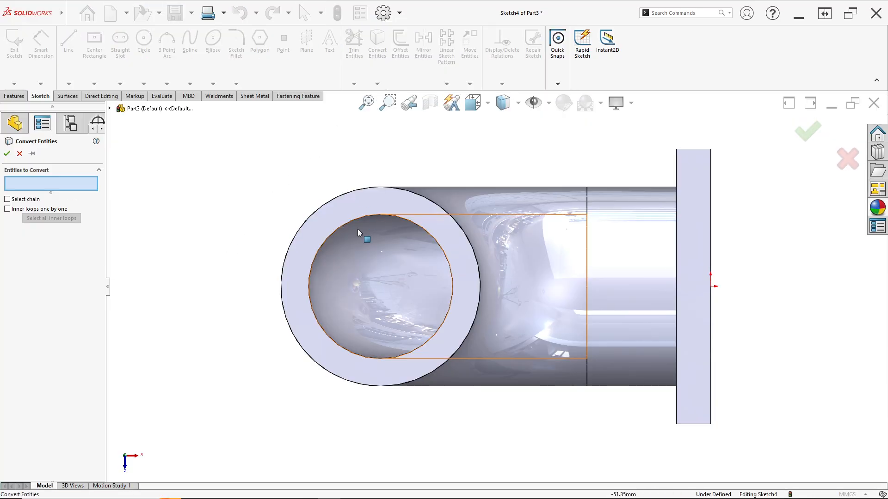
click(349, 225)
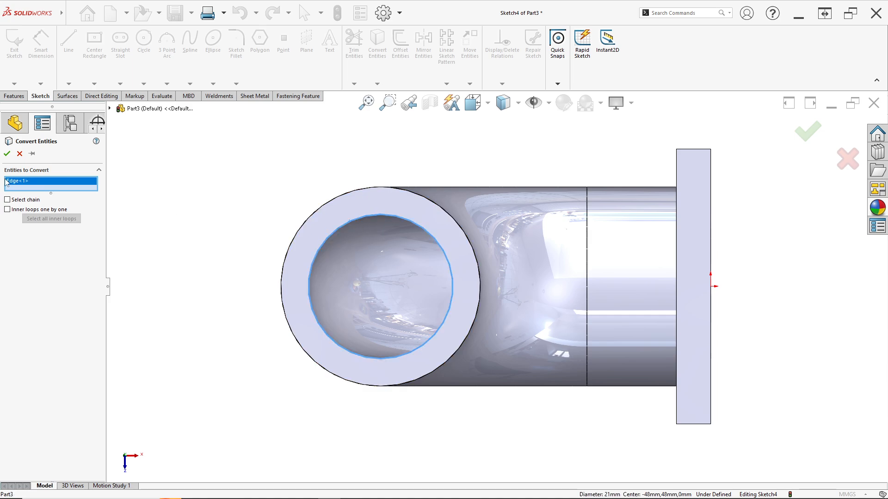
click(7, 154)
Draw a center rectangle about 42 mm wide around the upper pipe opening, centred on the converted circle
click(95, 42)
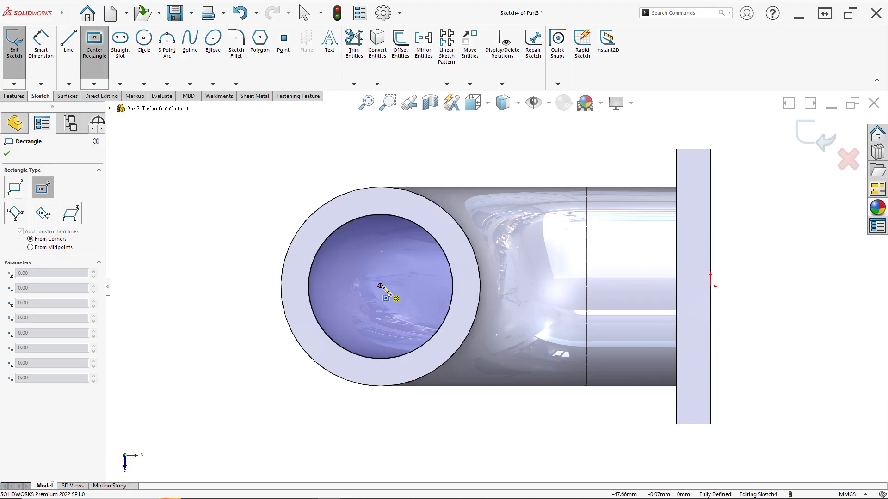
click(380, 286)
click(525, 431)
key(Escape)
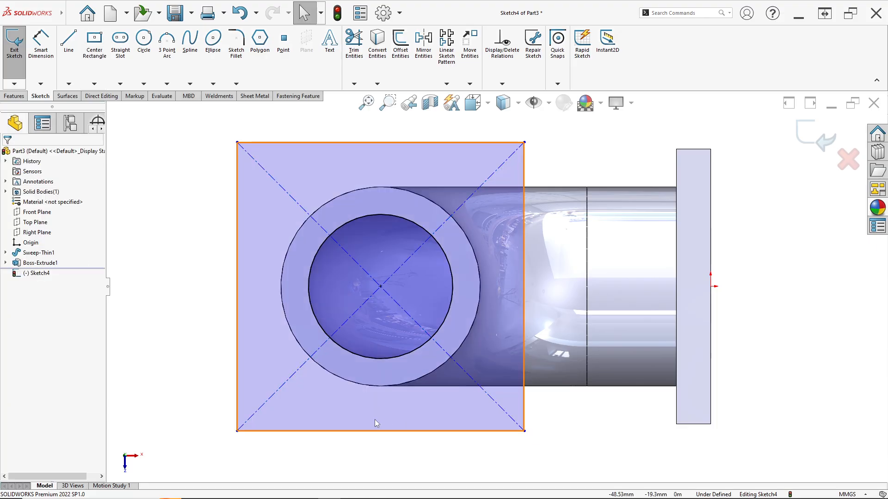
Make two adjacent sides of the upper flange rectangle equal in length
click(374, 434)
ctrl+click(237, 350)
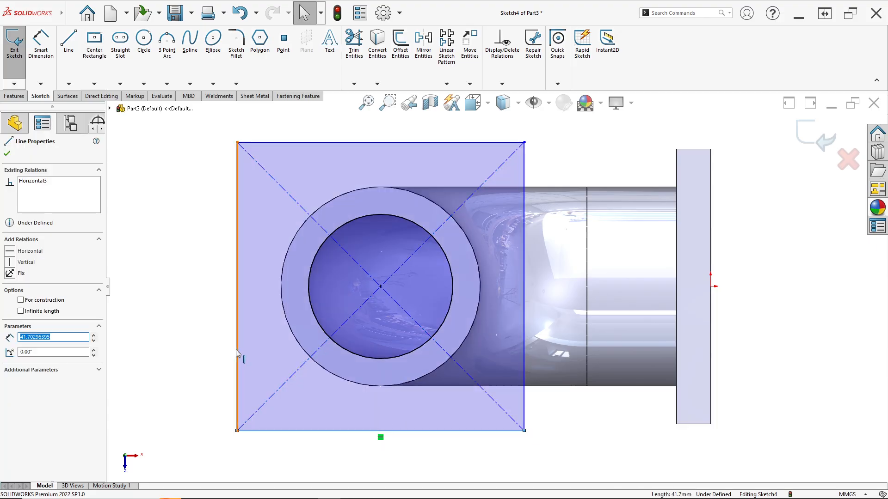
click(332, 313)
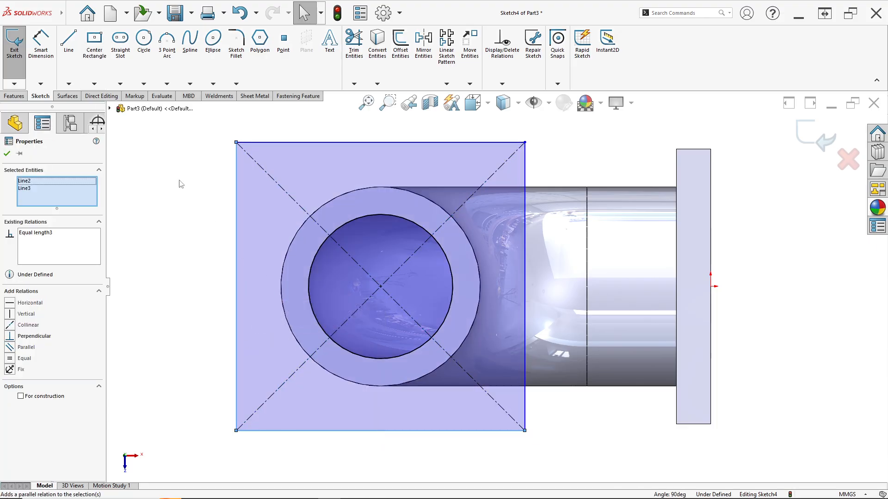
Dimension the upper flange rectangle's vertical side to 40 mm
click(41, 44)
click(238, 297)
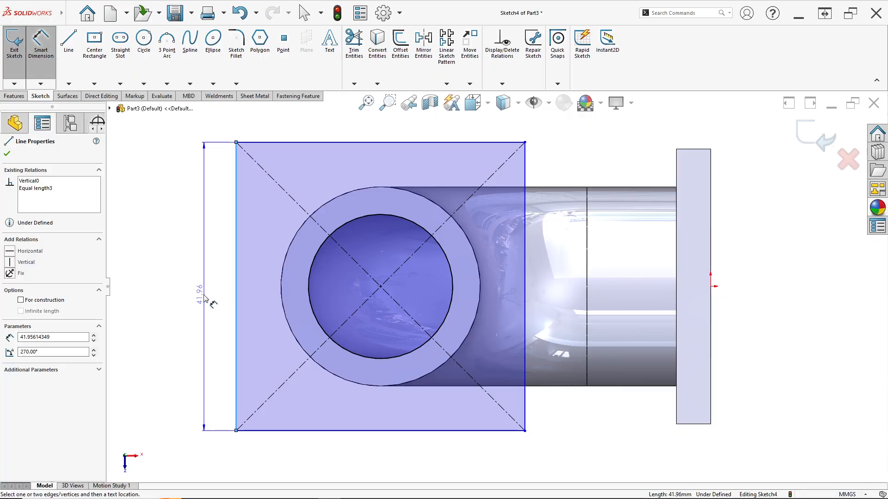
click(203, 295)
text(40)
key(Return)
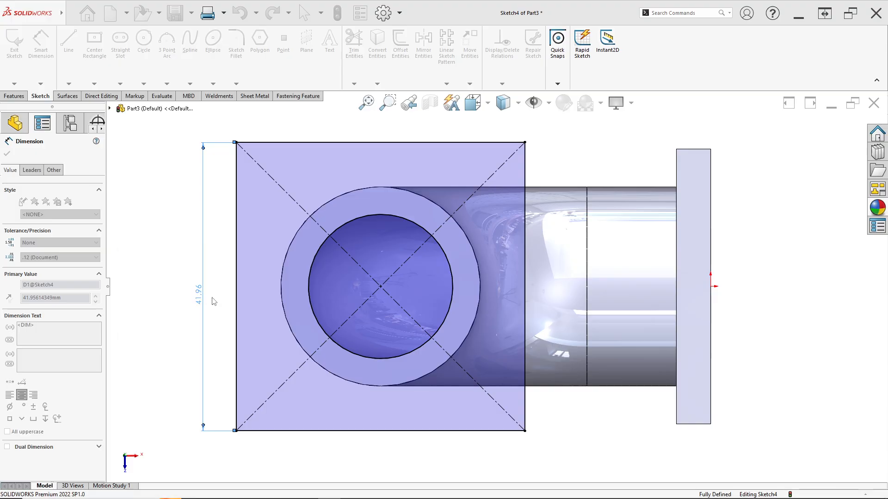
scroll(212, 300, up, 1)
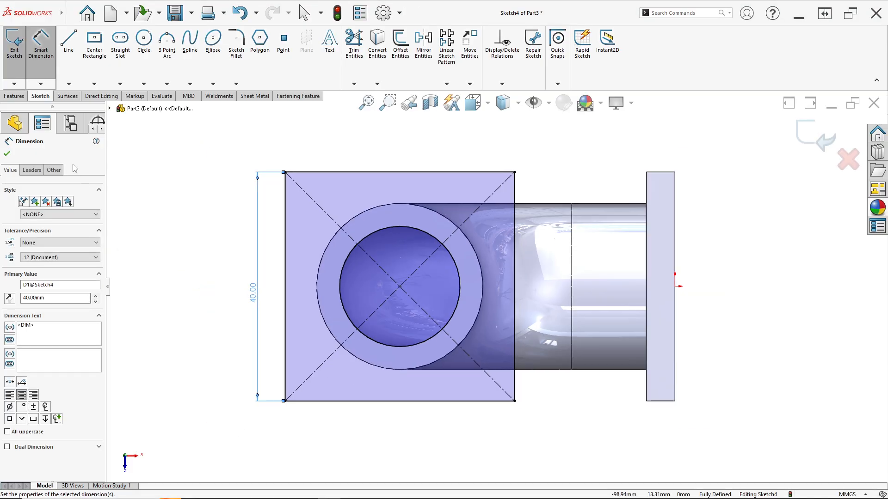
Extrude the upper flange sketch 5 mm downward over the pipe, checking the thickness against the Pipe Elbow drawing
click(13, 95)
click(17, 43)
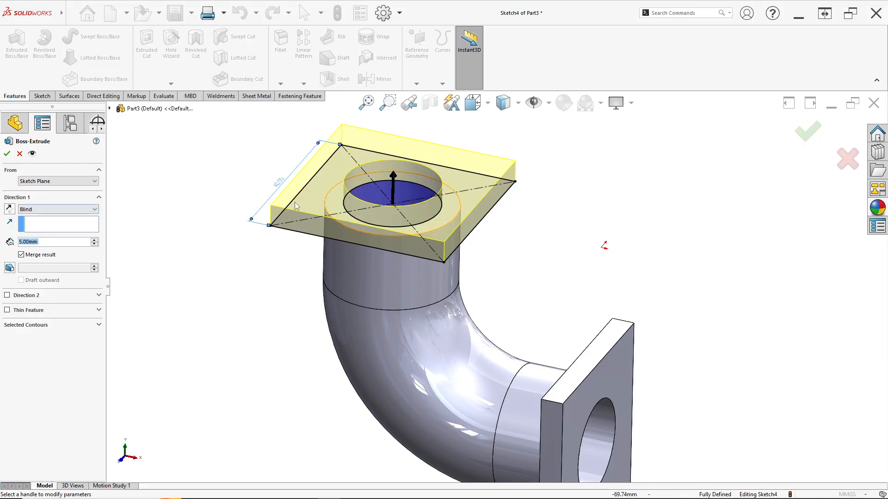
scroll(342, 188, down, 3)
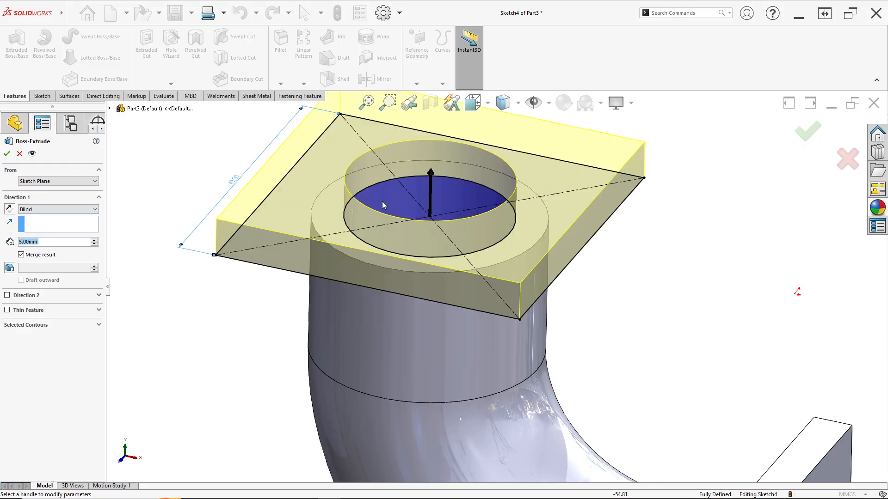
click(10, 212)
key(alt+Tab)
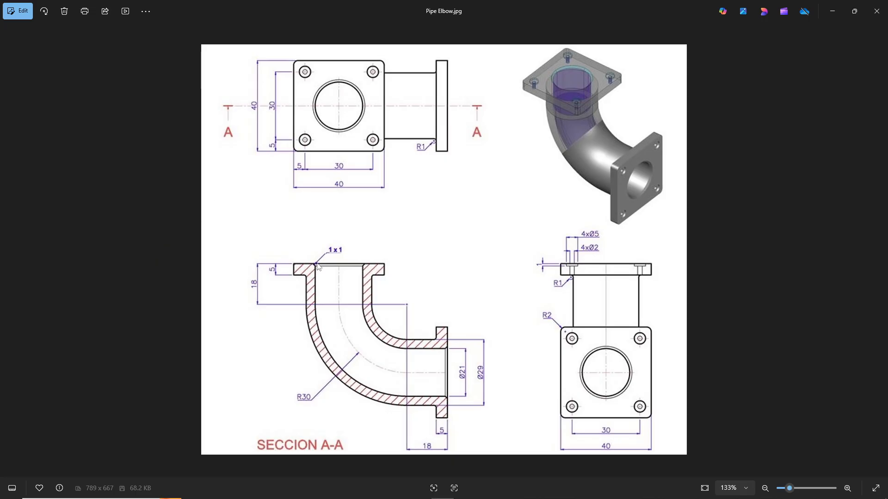
key(alt+Tab)
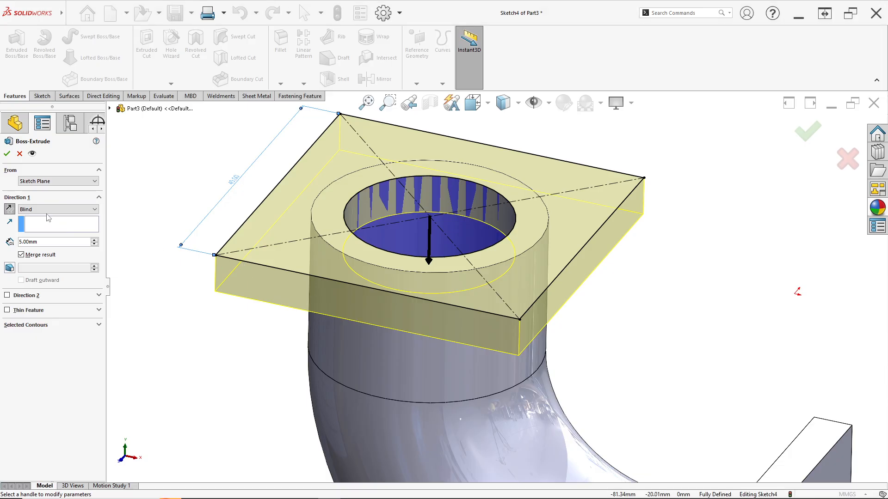
click(7, 153)
Set up a 2 mm fillet on the upper flange's four corner edges, checking the radius against the Pipe Elbow drawing
scroll(463, 379, up, 5)
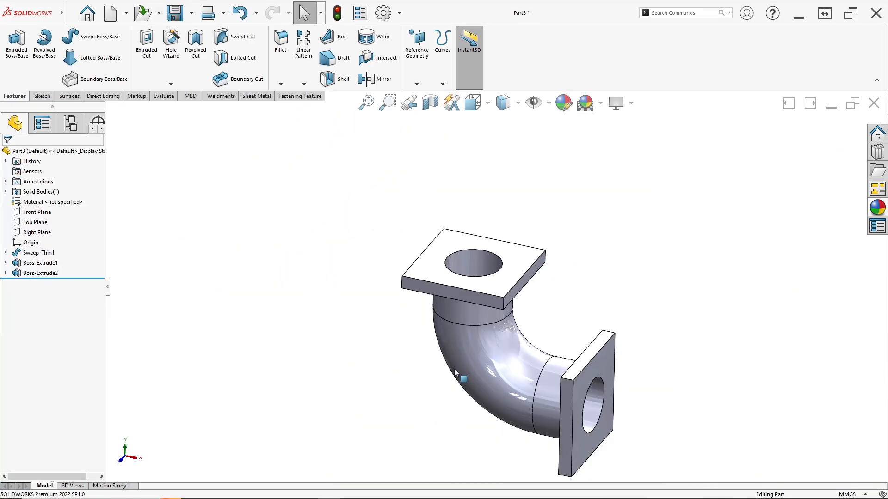
scroll(573, 379, down, 3)
key(alt+Tab)
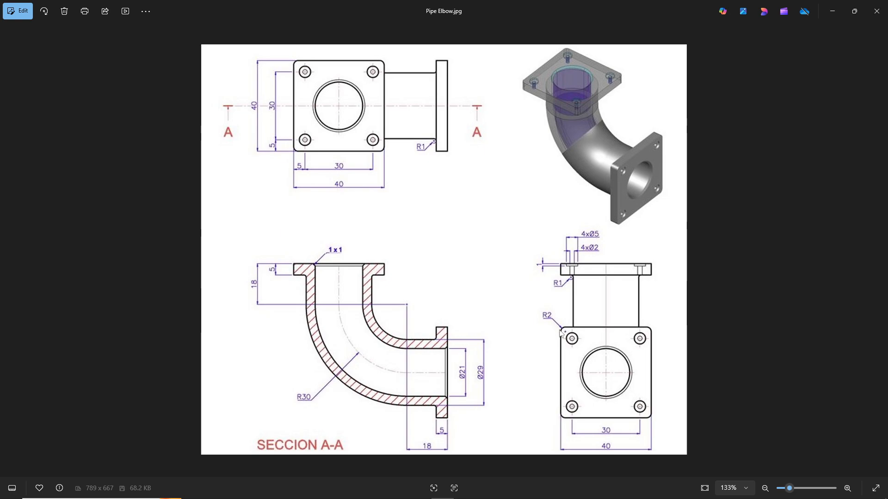
key(alt+Tab)
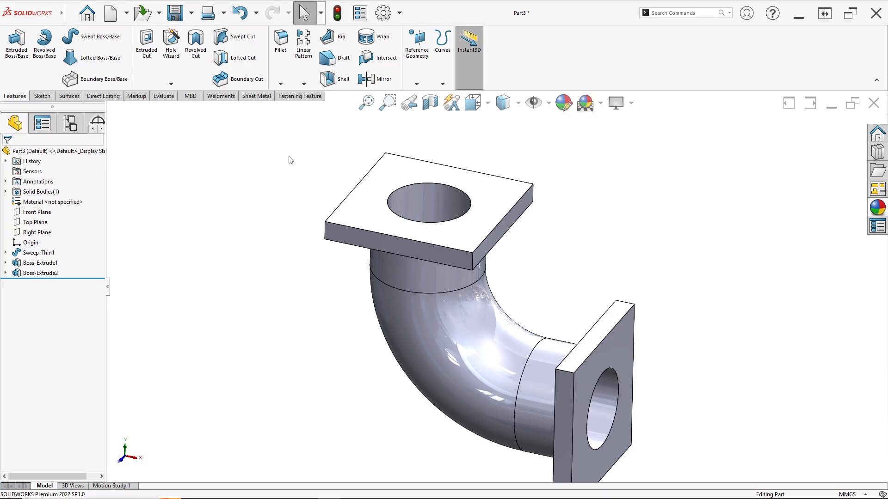
click(283, 70)
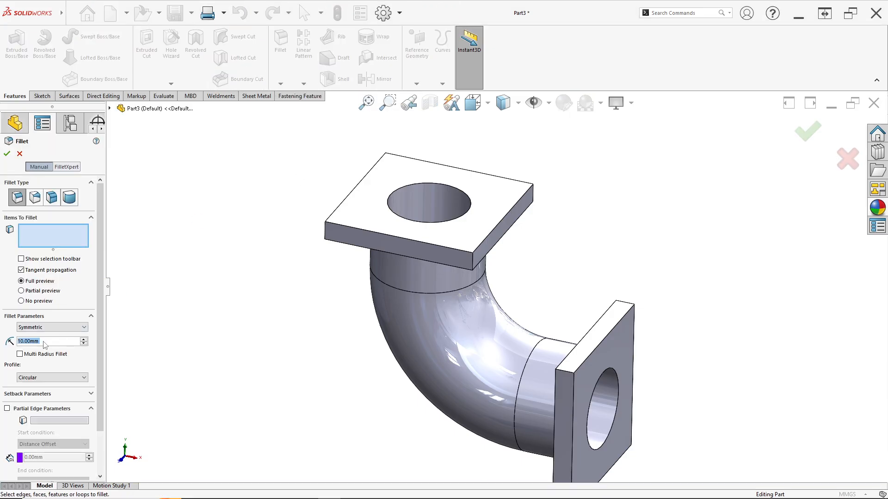
text(2)
key(Return)
click(327, 230)
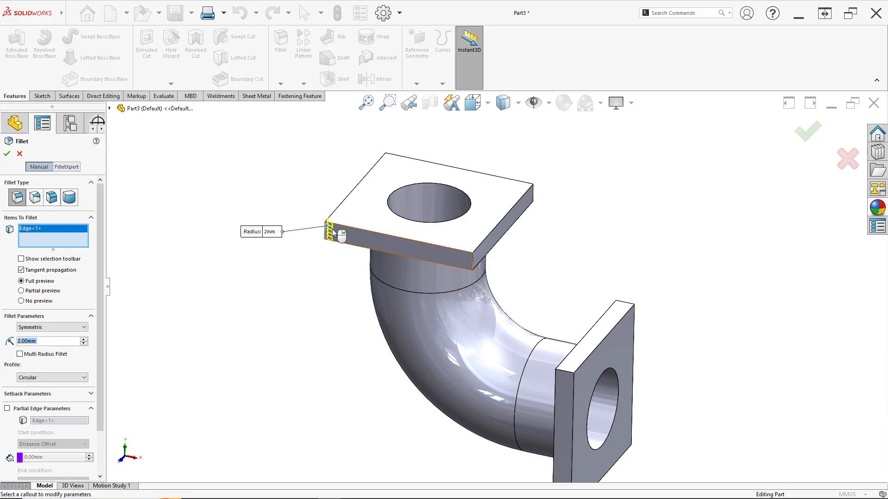
click(473, 259)
click(533, 196)
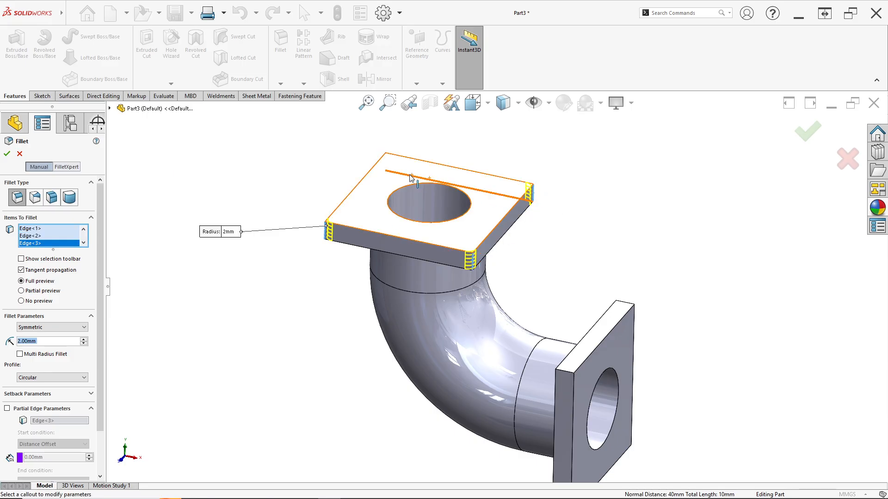
click(388, 163)
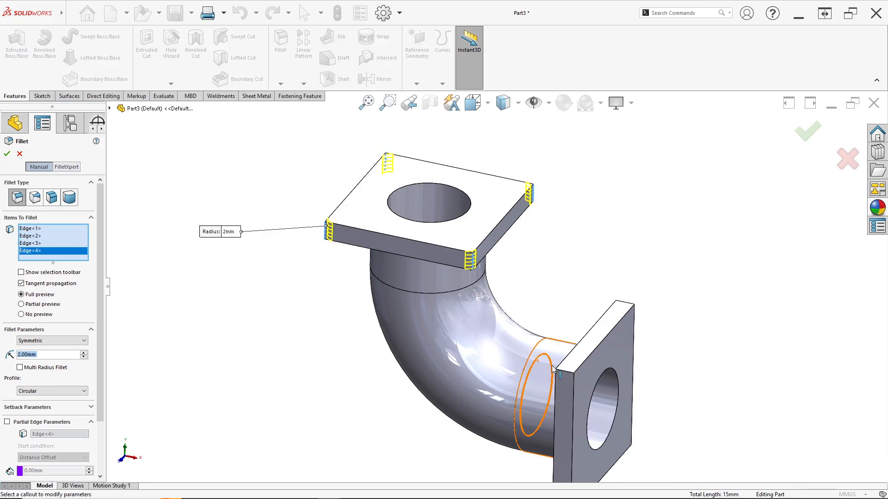
Add the side flange's four corner edges to the 2 mm fillet and complete it
click(565, 372)
scroll(578, 371, up, 3)
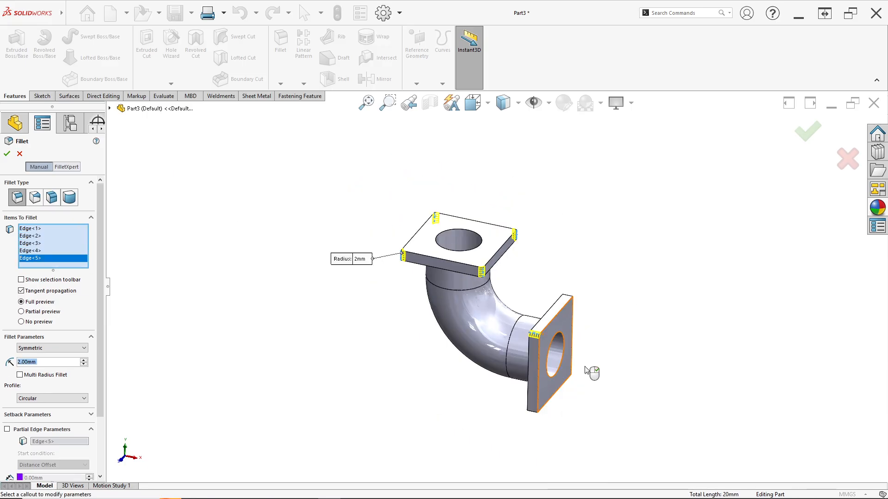
click(567, 296)
scroll(539, 393, down, 3)
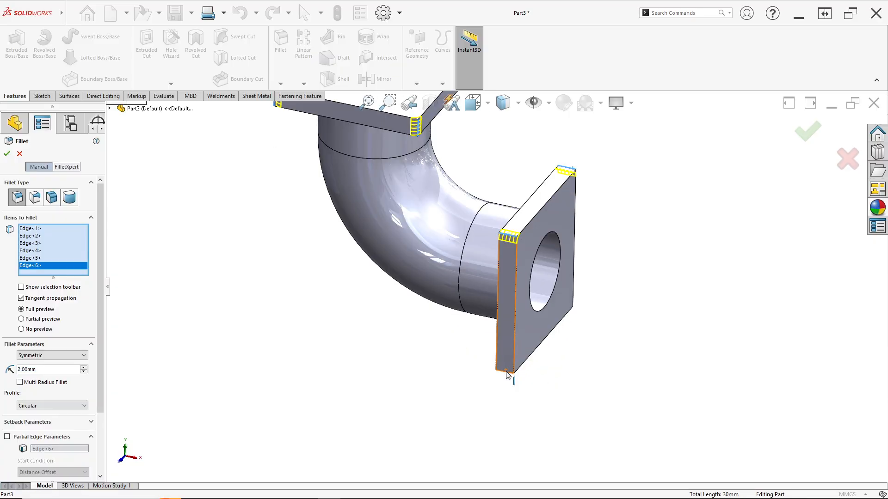
click(509, 373)
click(570, 310)
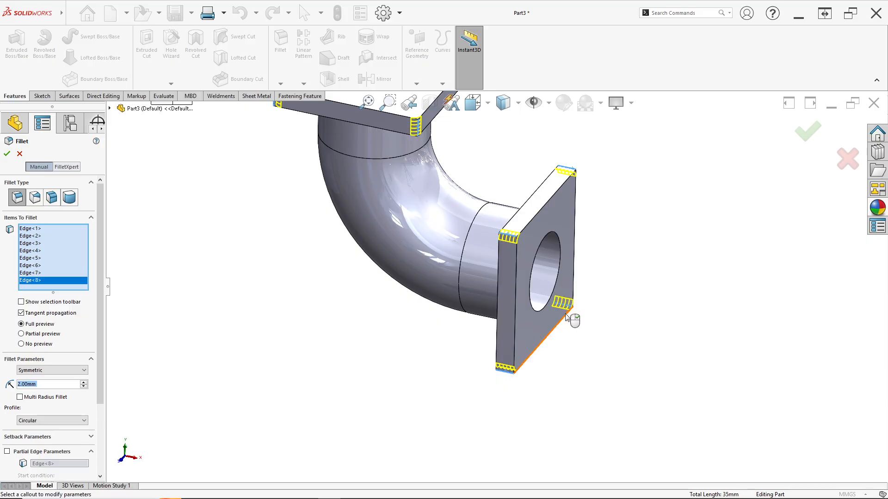
middle_drag(571, 312, 542, 307)
scroll(513, 263, up, 2)
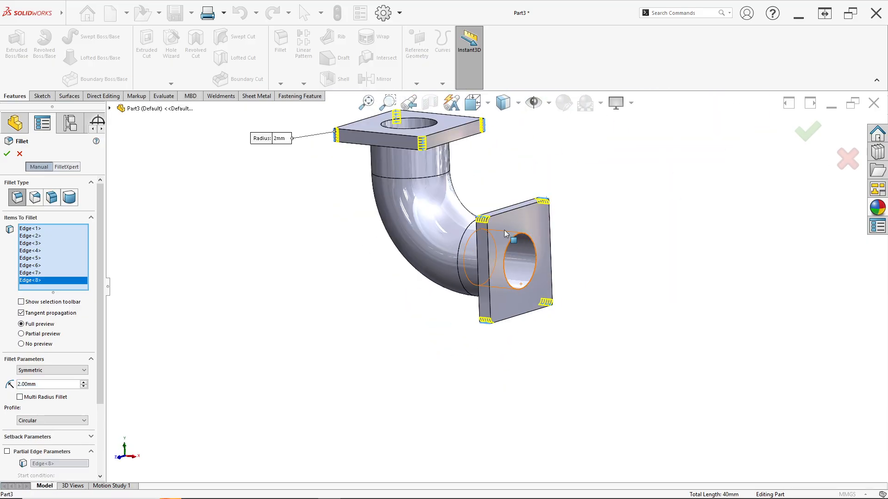
scroll(501, 197, down, 2)
scroll(419, 231, up, 1)
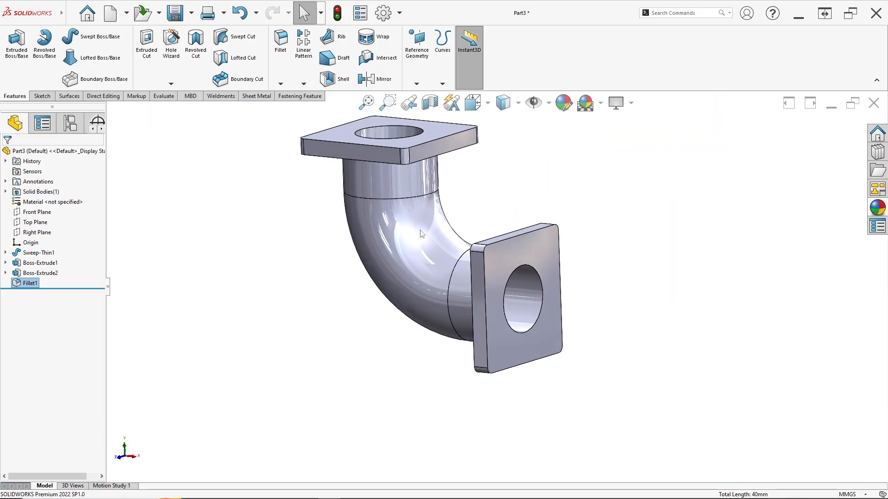
Set up another fillet with a 1 mm radius from an isometric view, consulting the R1 callout in the Pipe Elbow drawing
middle_drag(420, 231, 444, 227)
key(space)
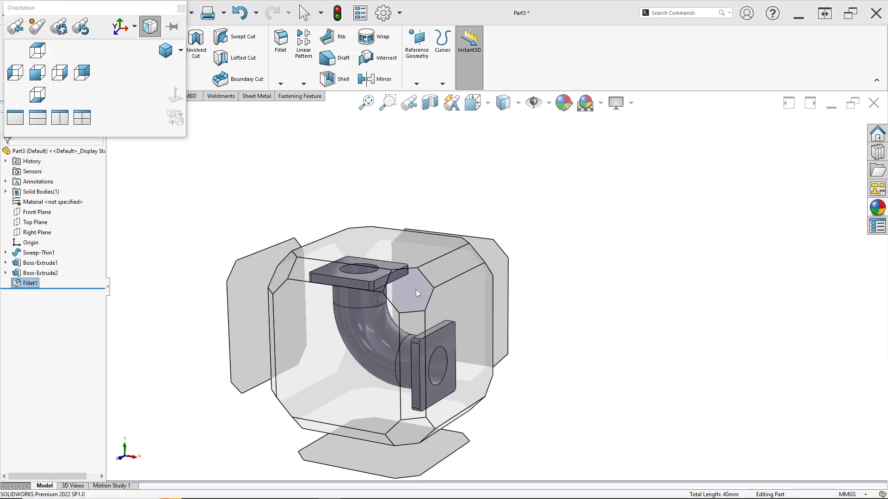
click(416, 290)
key(alt+Tab)
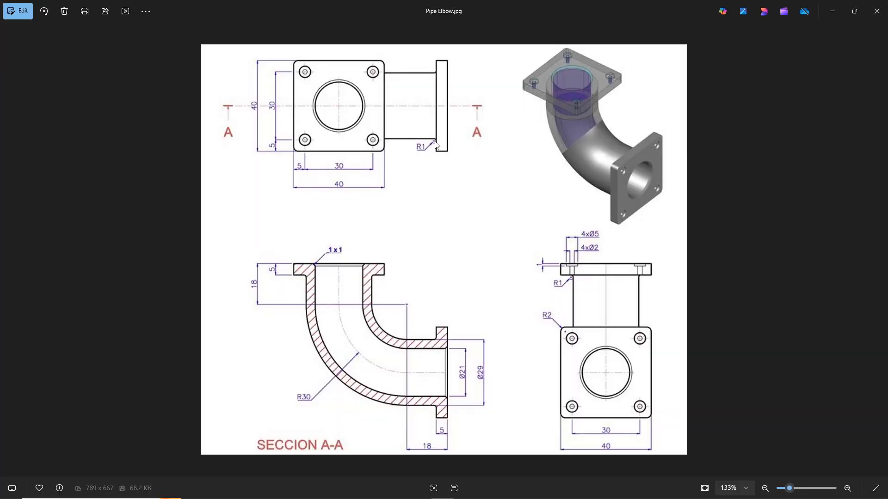
key(alt+Tab)
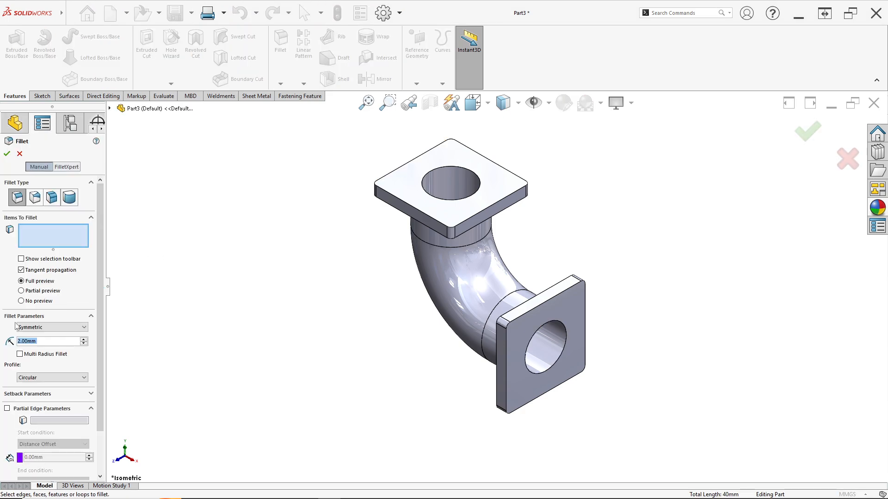
text(1)
key(Return)
middle_drag(415, 306, 448, 195)
scroll(449, 195, up, 3)
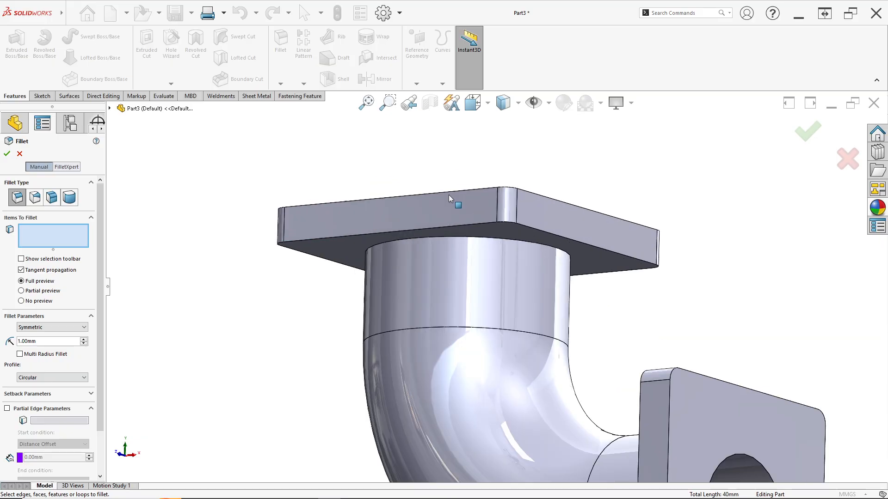
click(454, 238)
scroll(557, 331, down, 5)
middle_drag(556, 331, 573, 355)
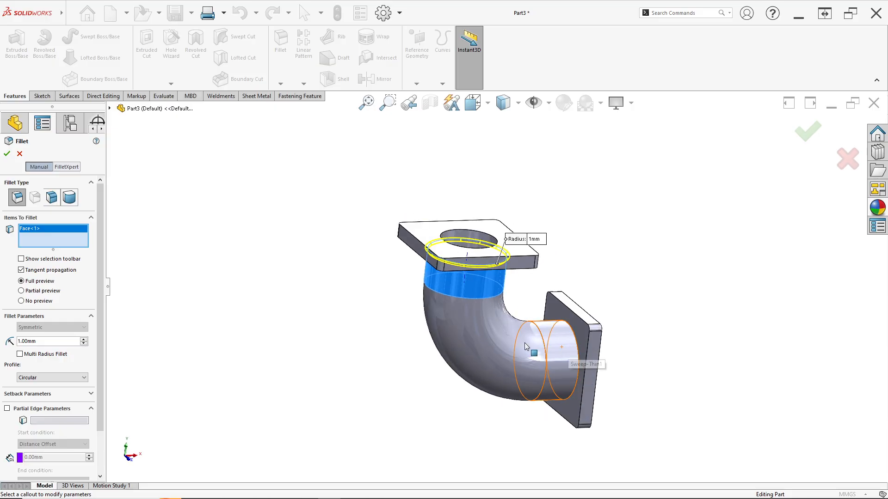
click(473, 289)
middle_drag(472, 286, 460, 246)
scroll(460, 246, up, 5)
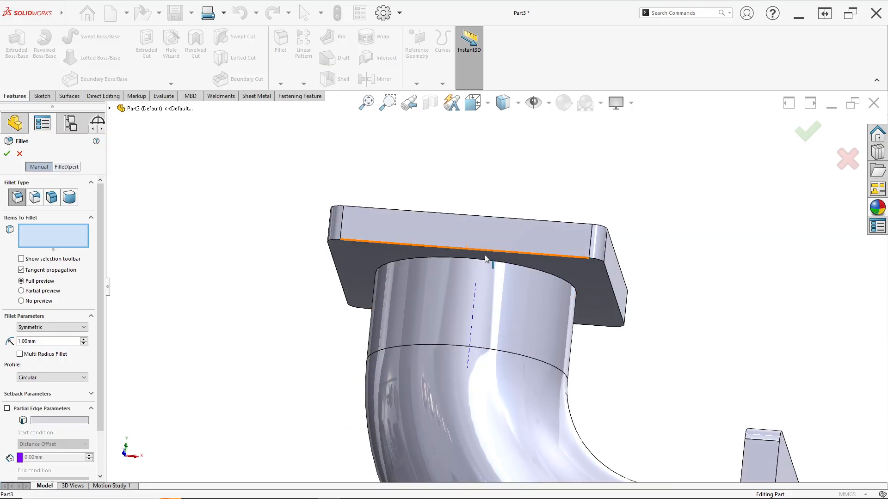
Fillet the two outer circular edges where the pipe meets the upper and side flanges at 1 mm radius
click(506, 272)
scroll(506, 273, down, 4)
middle_drag(506, 273, 629, 406)
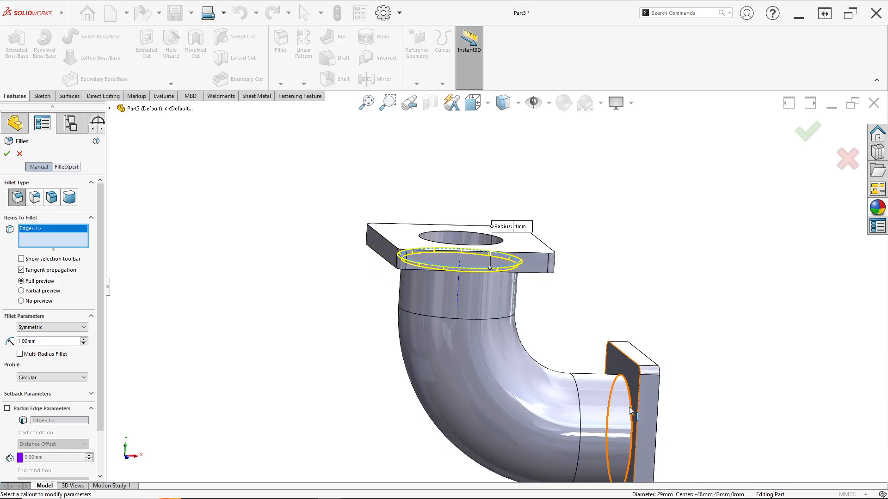
click(630, 406)
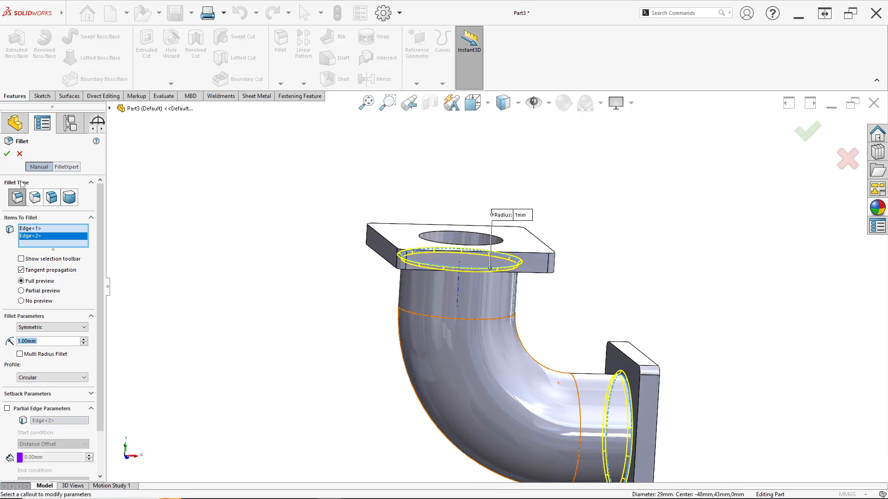
click(7, 154)
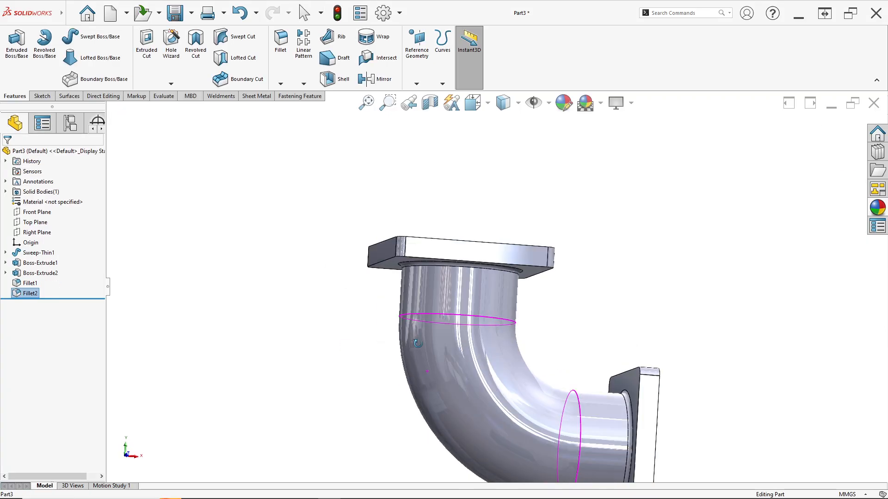
Inspect the fillets between pipe and flanges from several angles and return to the isometric view
middle_drag(347, 349, 491, 387)
scroll(460, 373, up, 4)
scroll(529, 305, down, 2)
scroll(529, 305, up, 1)
middle_drag(529, 305, 530, 316)
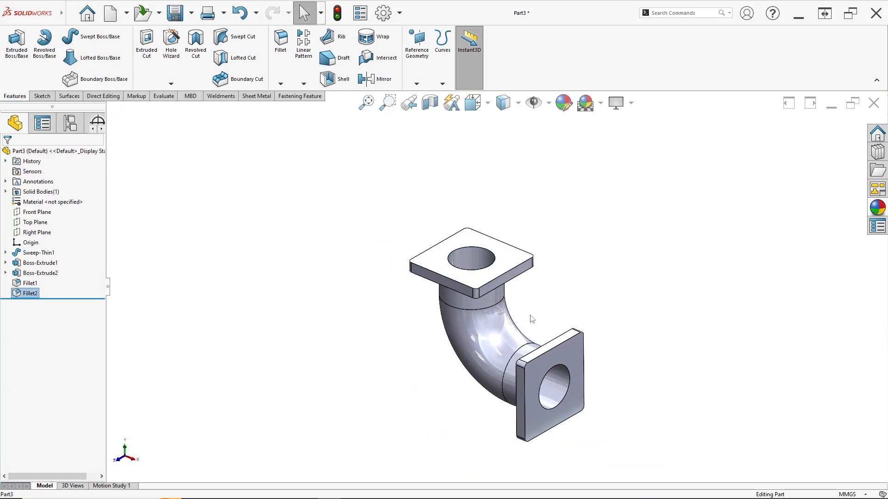
key(space)
click(385, 328)
scroll(549, 300, down, 1)
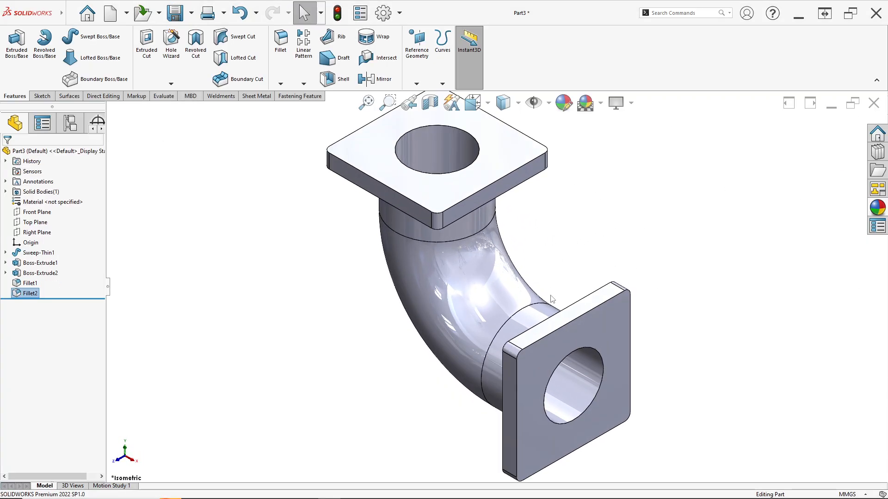
Chamfer the inner opening edges of both flanges by a symmetric 1 mm distance, following the drawing's 1 x 1 callout
key(alt+Tab)
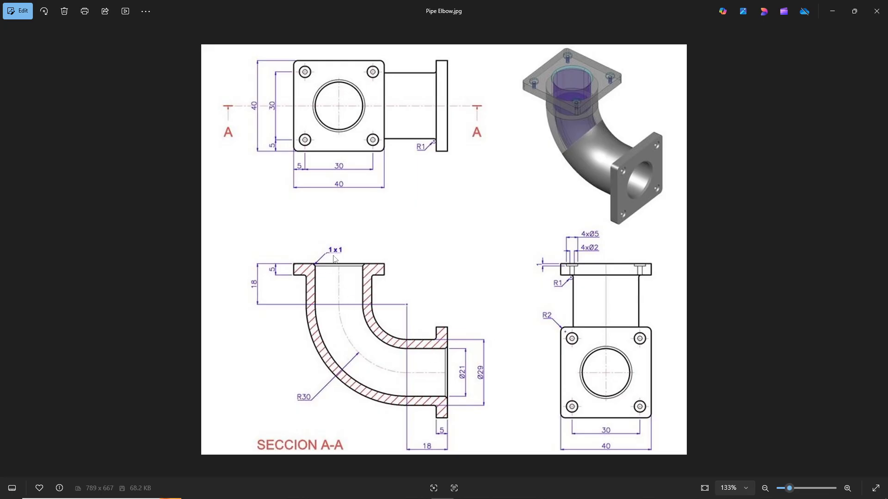
key(alt+Tab)
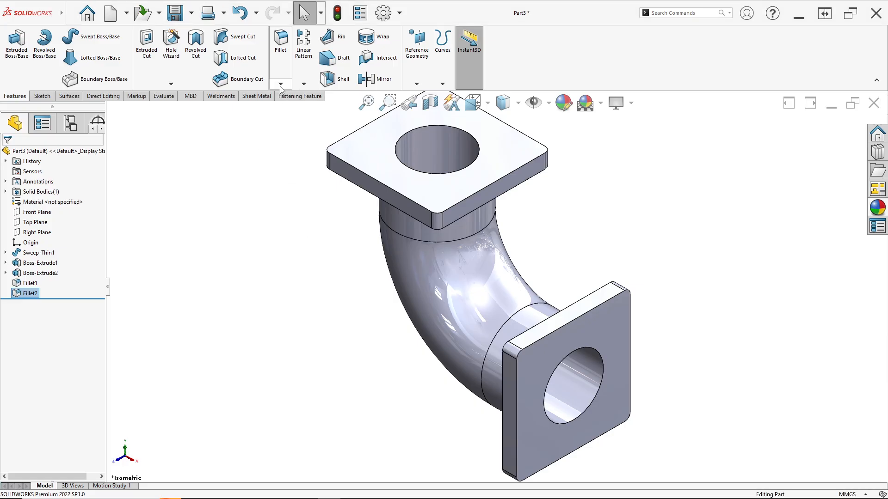
click(281, 83)
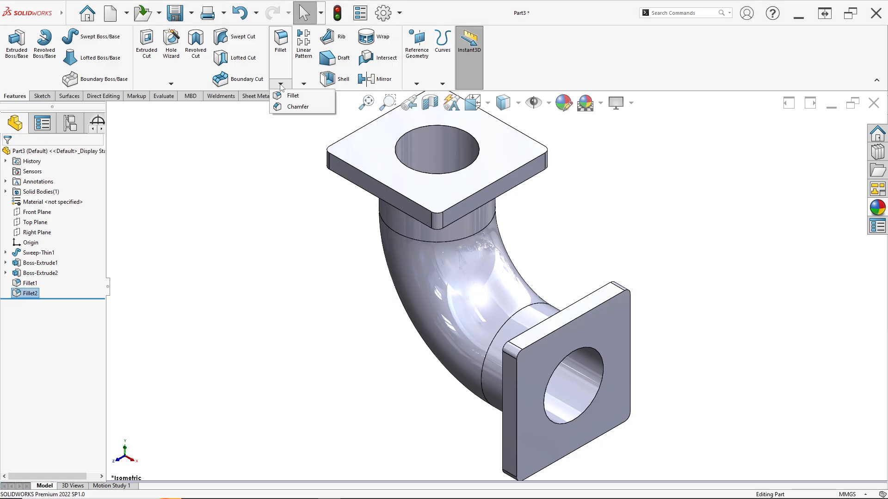
click(297, 107)
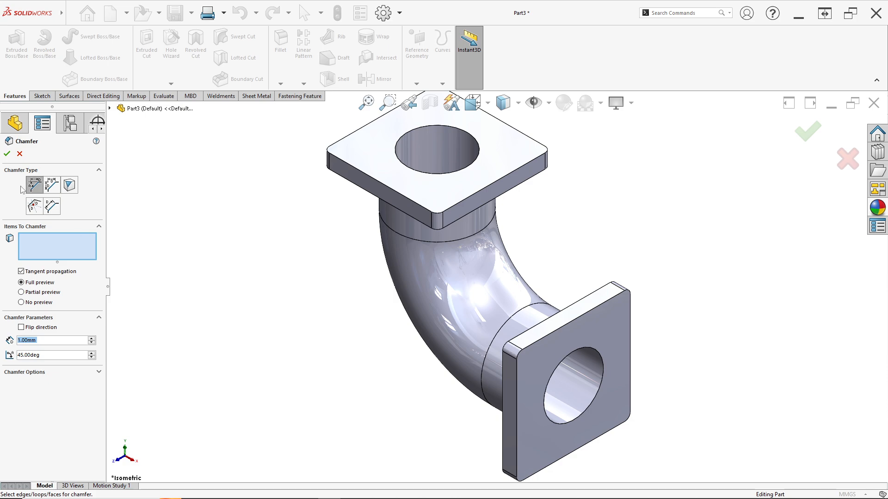
click(52, 190)
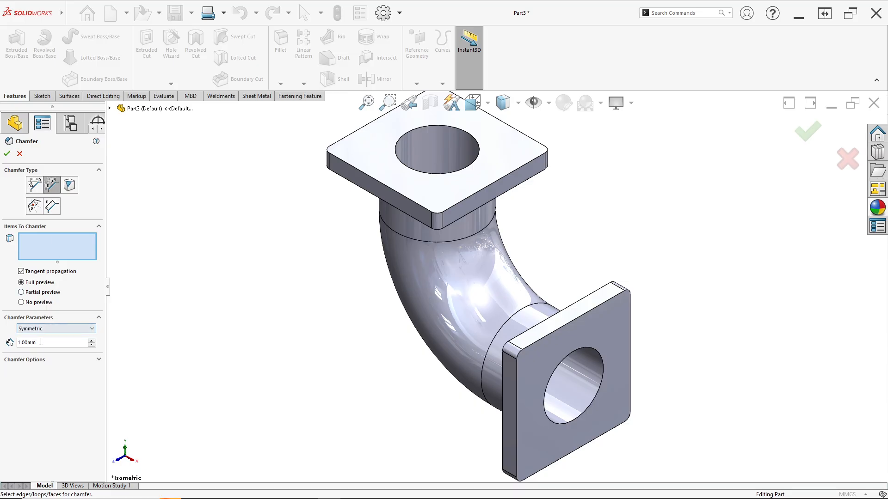
click(429, 144)
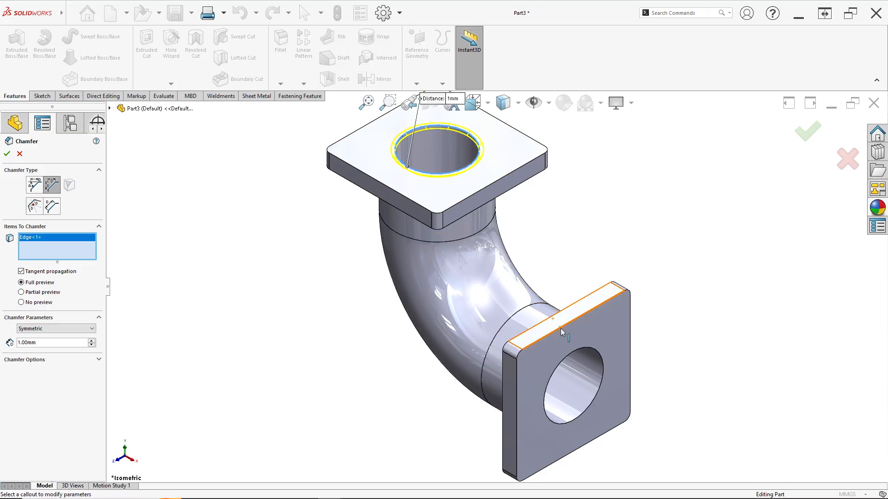
click(542, 355)
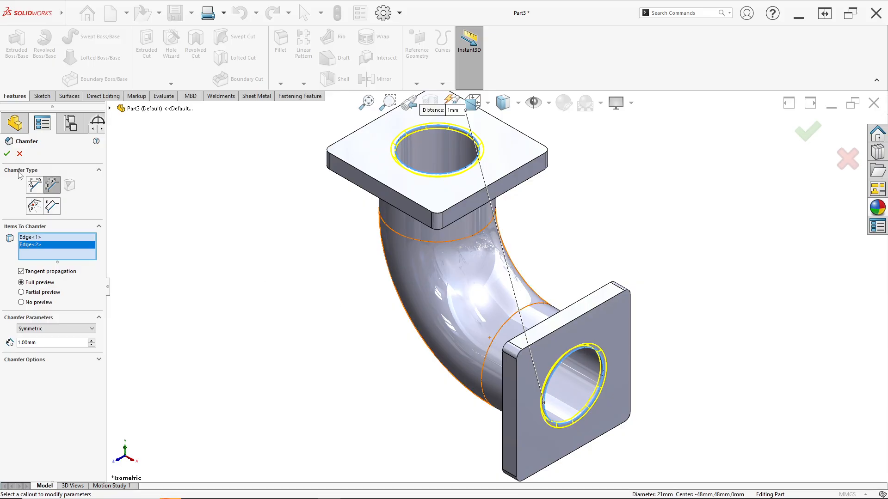
click(8, 154)
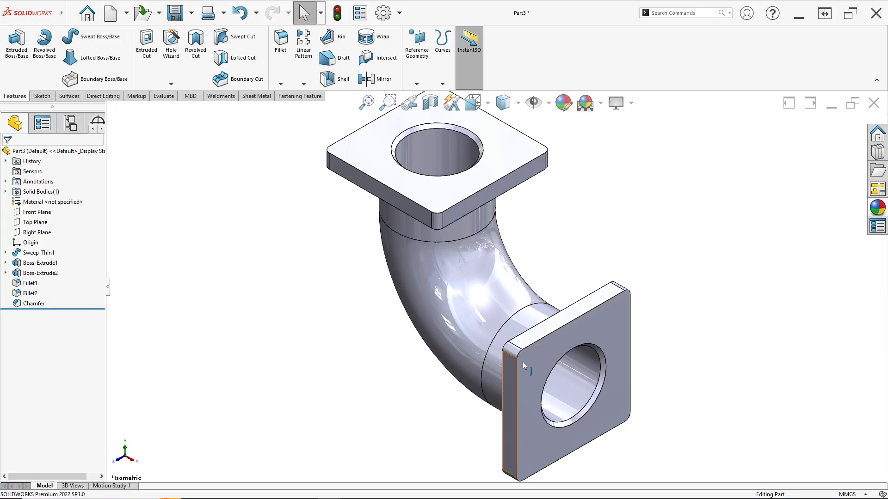
Start a sketch on the side flange's outer face after consulting the Pipe Elbow drawing
middle_drag(522, 361, 531, 293)
scroll(511, 314, up, 3)
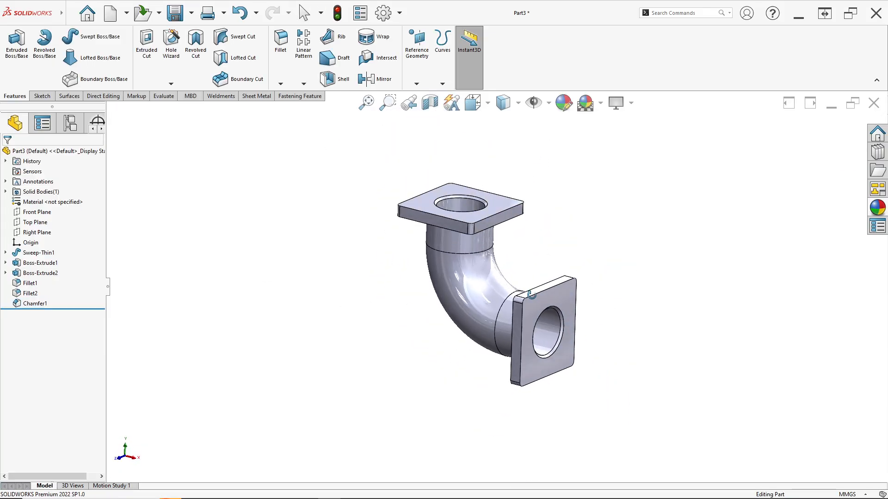
key(space)
click(396, 314)
key(alt+Tab)
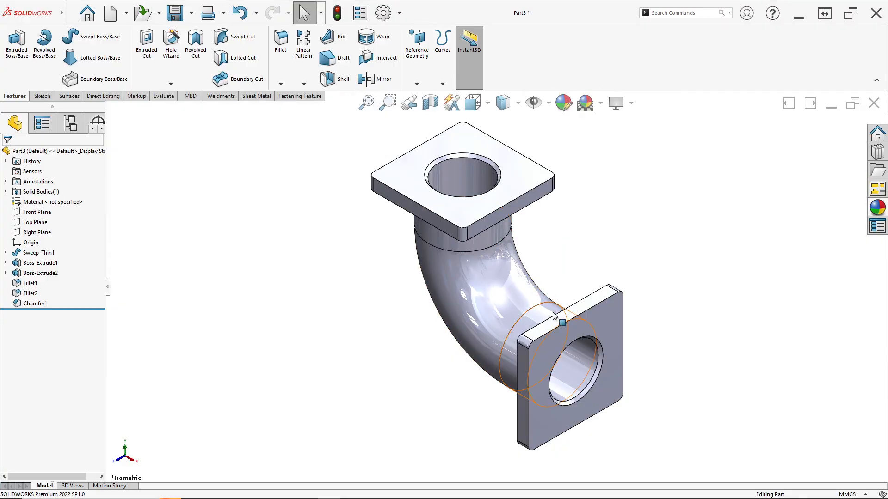
middle_drag(555, 296, 583, 301)
right_click(584, 302)
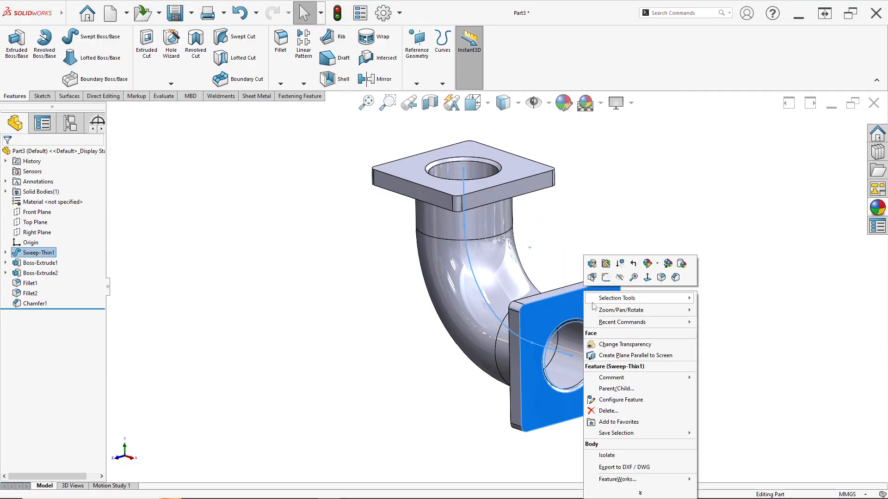
click(607, 278)
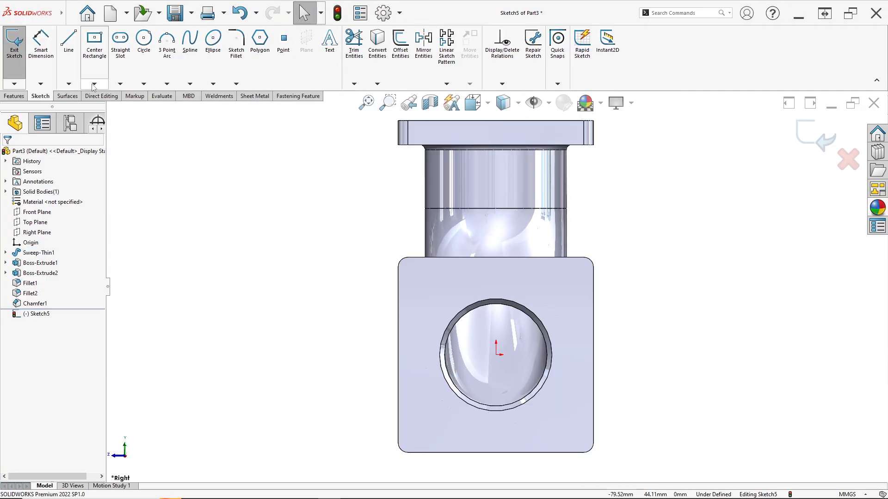
Sketch a centre rectangle about 32 by 31 mm from the origin on the side flange's face and make two adjacent sides equal
click(94, 41)
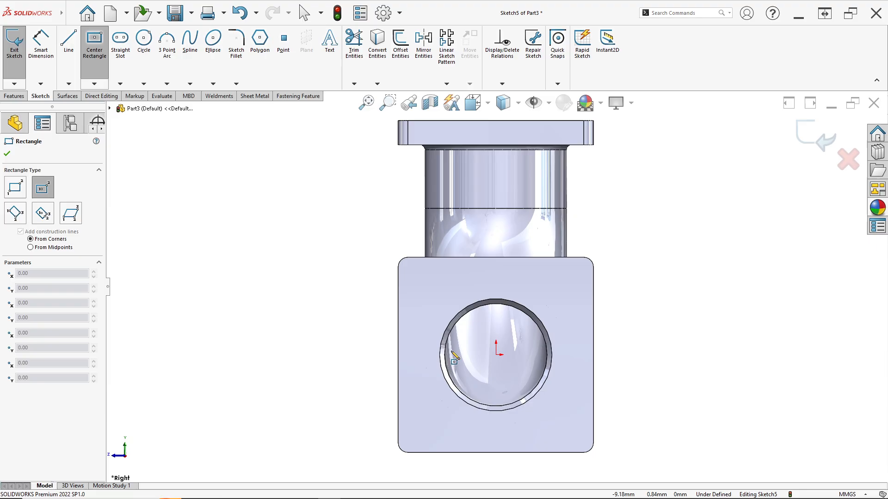
click(496, 355)
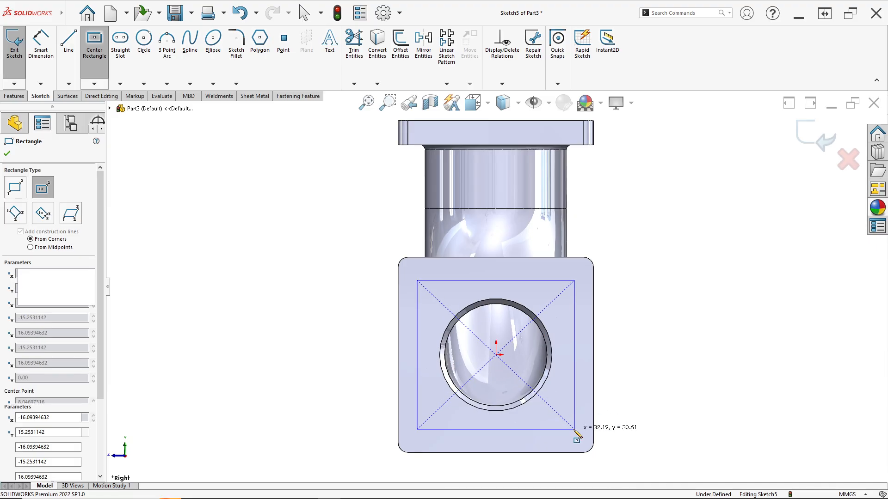
click(574, 429)
key(Escape)
click(576, 385)
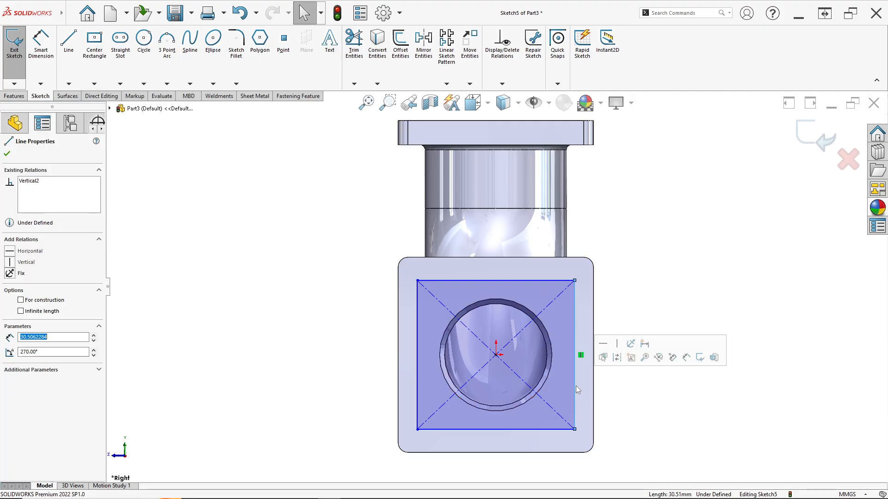
ctrl+click(548, 429)
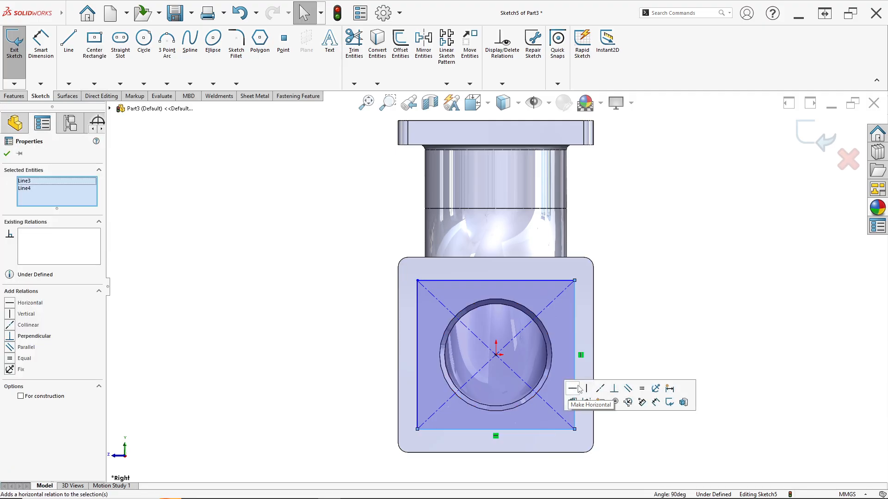
click(641, 392)
Dimension the lower side of the side flange's square to 30 mm
click(46, 62)
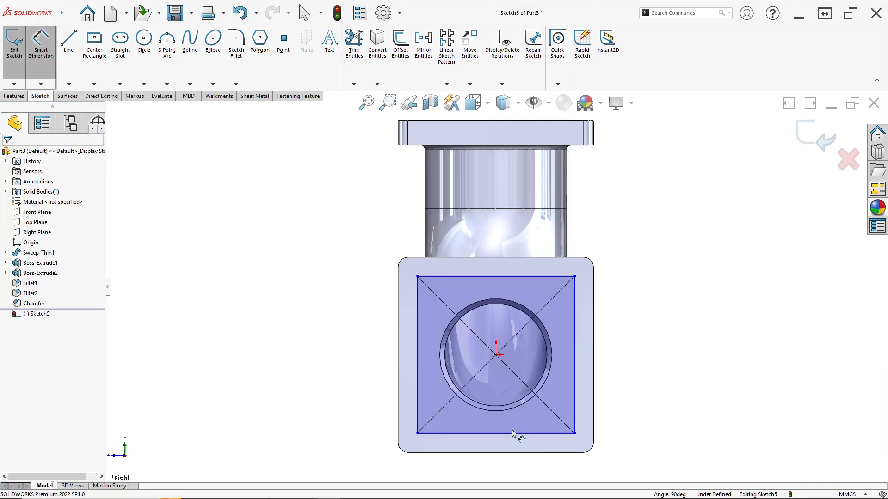
scroll(515, 430, up, 2)
click(502, 392)
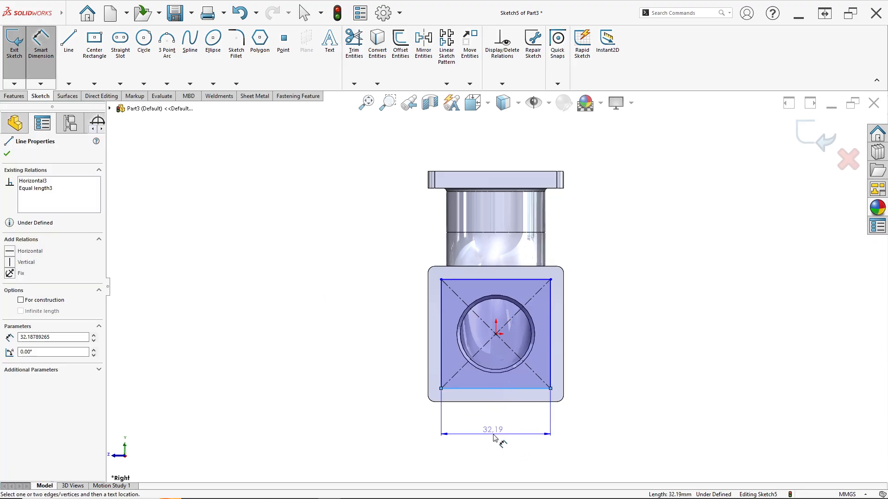
click(502, 440)
text(30)
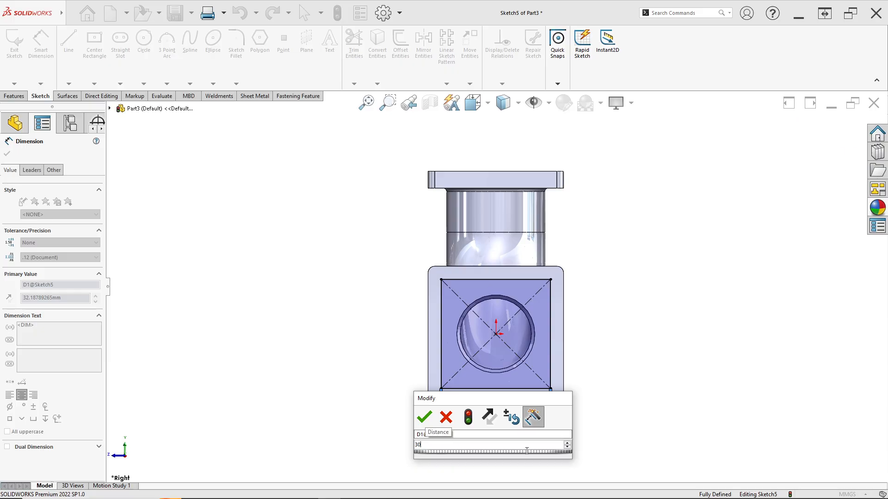
key(Return)
scroll(476, 410, down, 4)
key(Escape)
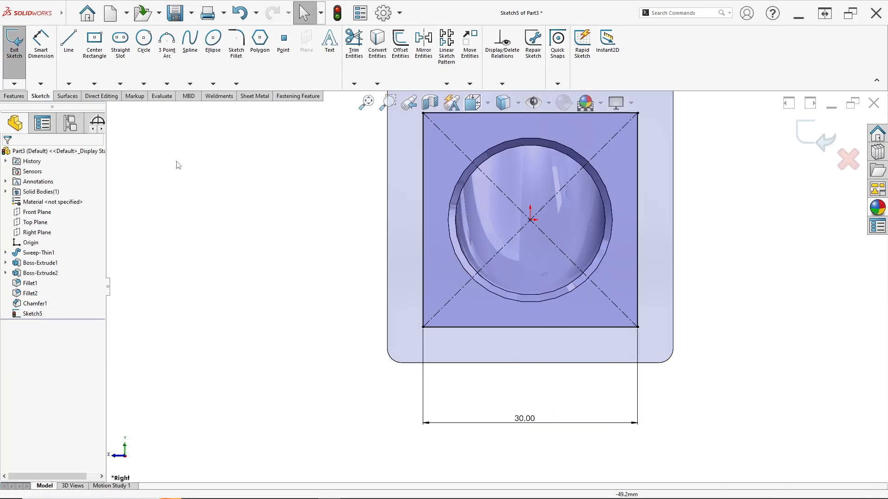
Check the distances from the square's lower corner to the side flange's two nearest outer edges without placing a dimension
click(41, 83)
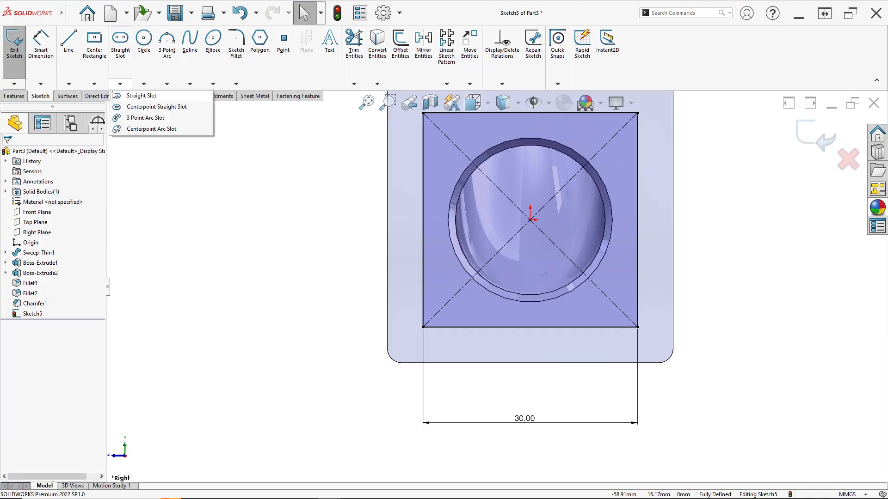
click(41, 51)
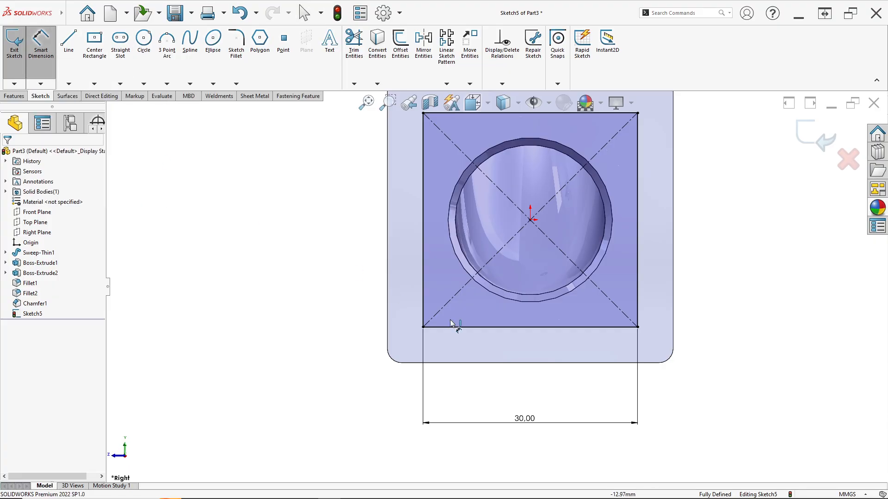
click(423, 327)
click(424, 363)
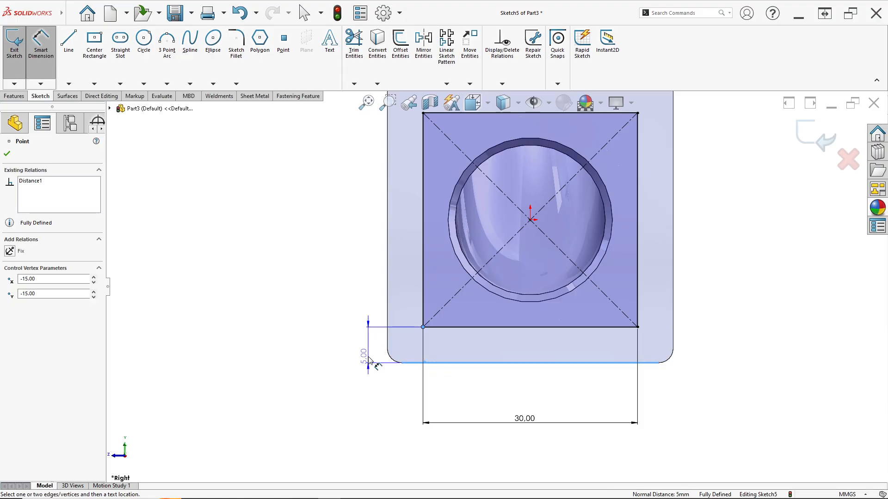
key(Escape)
click(388, 331)
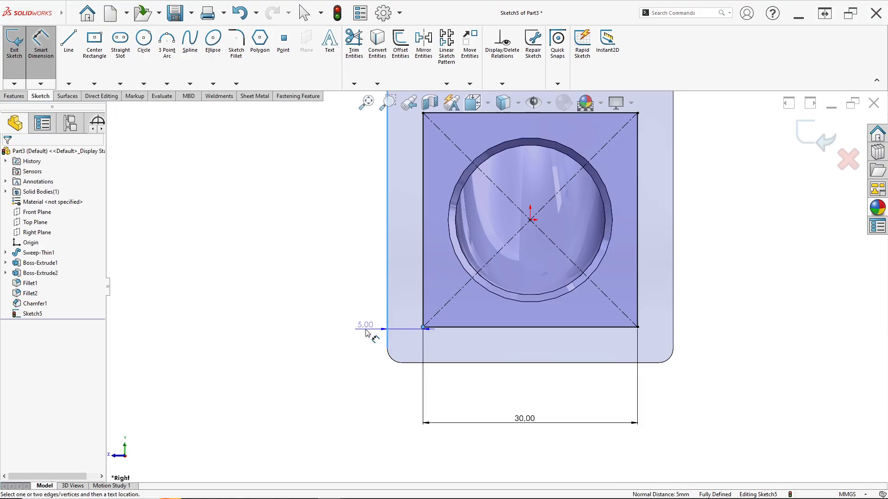
key(Escape)
scroll(411, 309, up, 2)
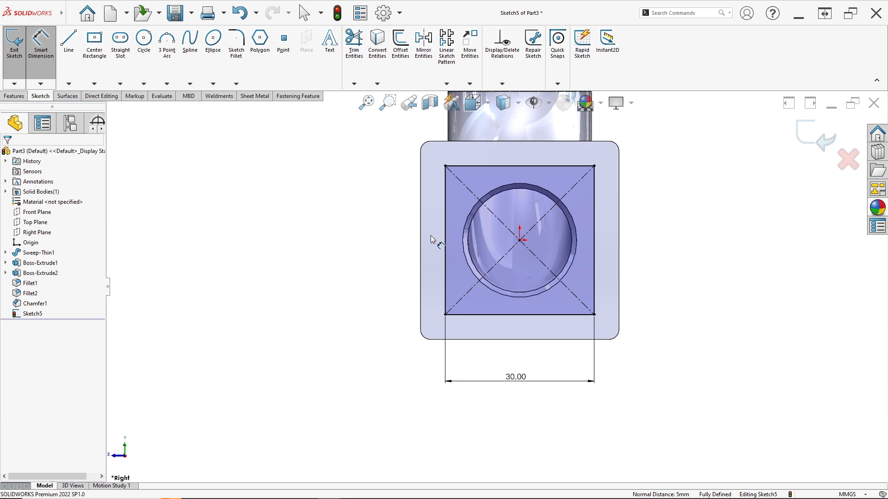
scroll(467, 241, down, 1)
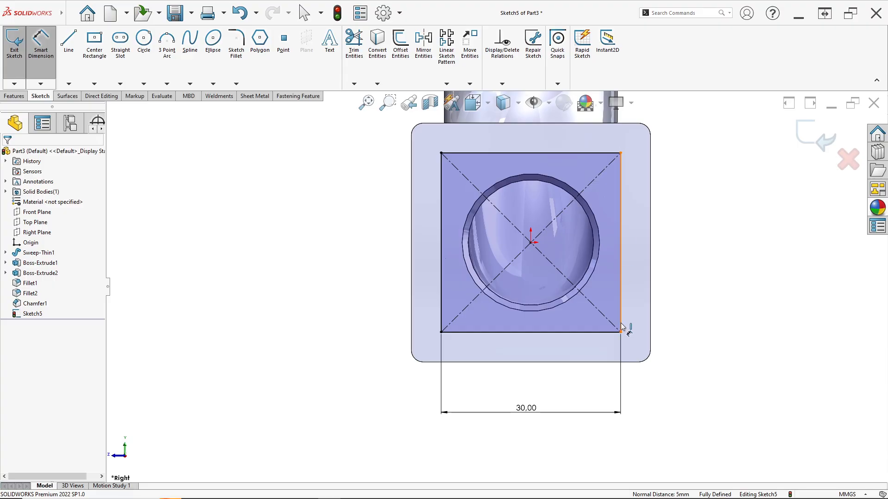
Finish the side flange sketch and start a new sketch on the upper flange's top face
click(806, 141)
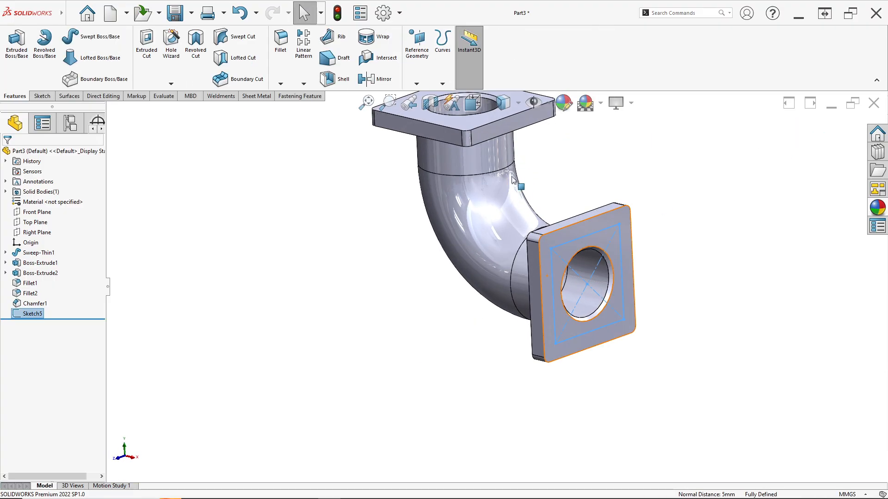
right_click(479, 160)
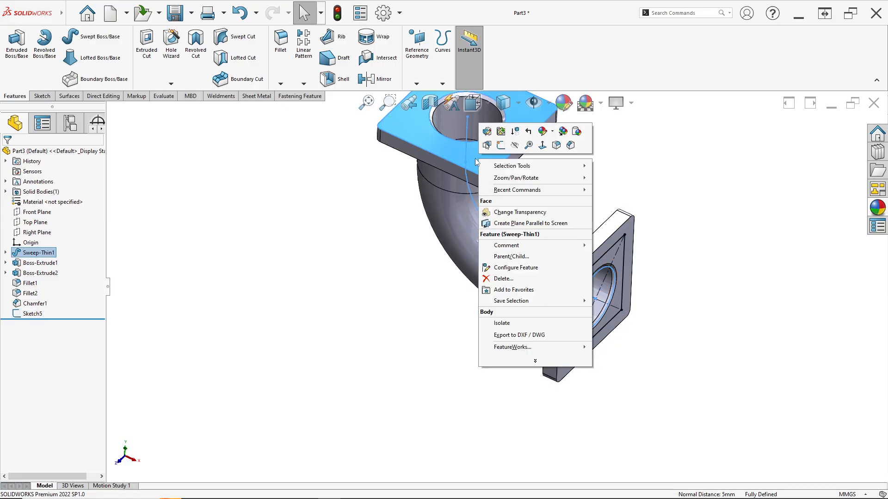
click(500, 145)
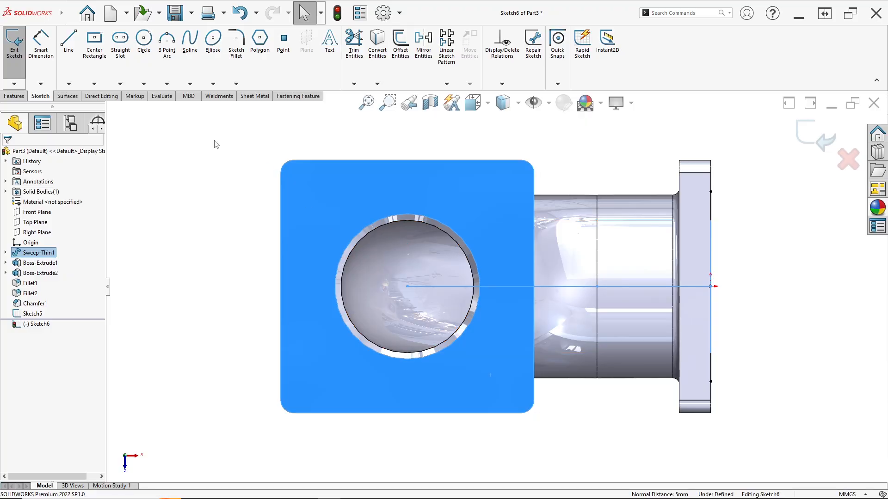
Sketch a centre rectangle about 28 by 30 mm centred on the upper flange's opening and make two adjacent sides equal
click(95, 42)
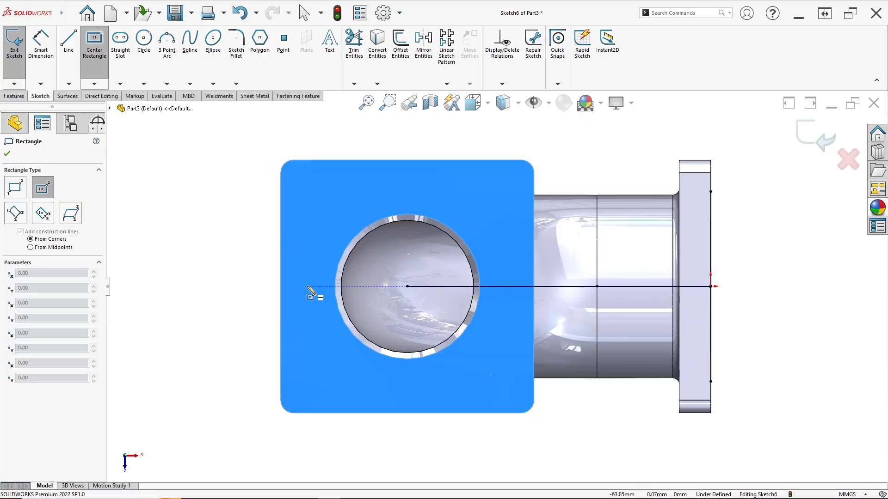
click(407, 287)
click(495, 381)
key(Escape)
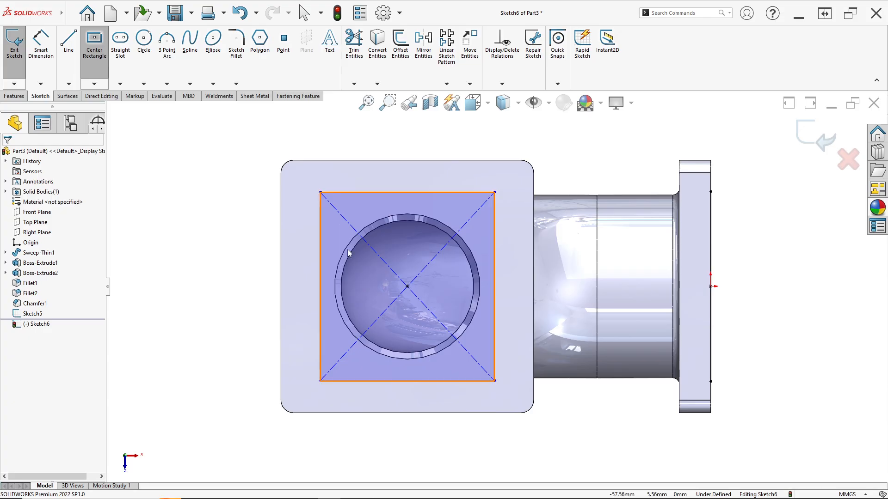
click(372, 194)
ctrl+click(320, 237)
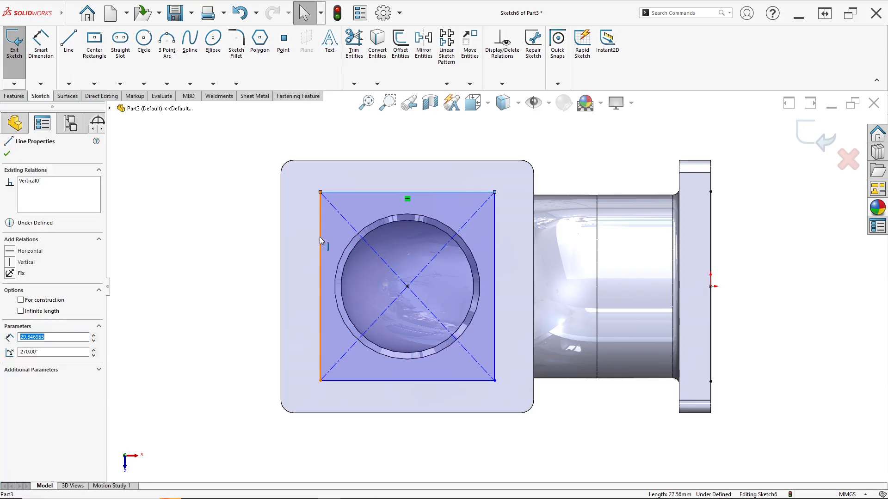
click(416, 196)
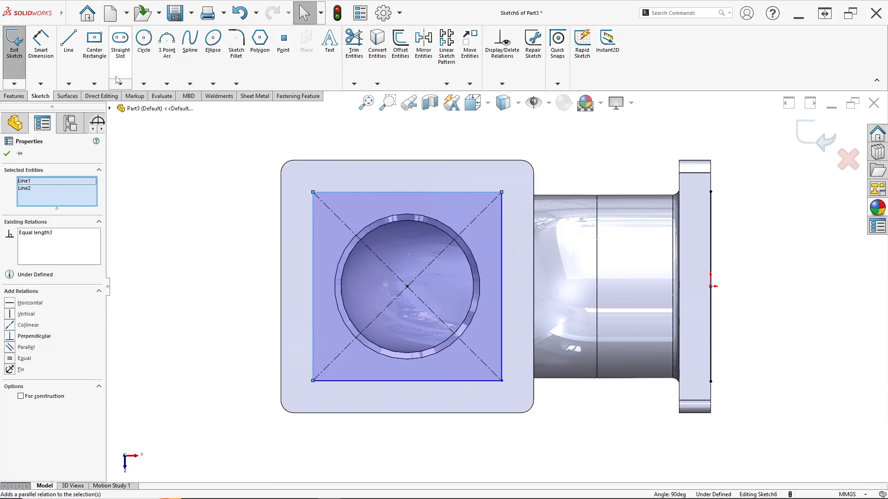
Dimension the upper flange's square to 30 mm and finish the sketch
click(46, 51)
click(452, 194)
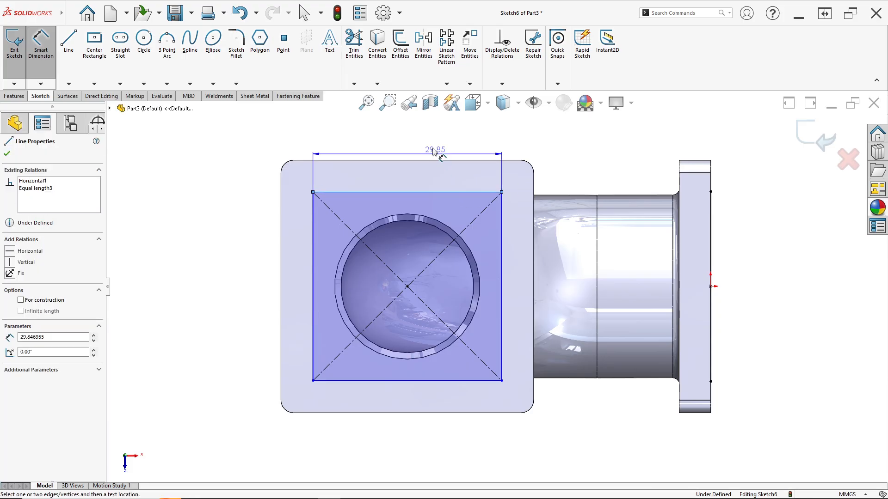
click(422, 142)
text(30)
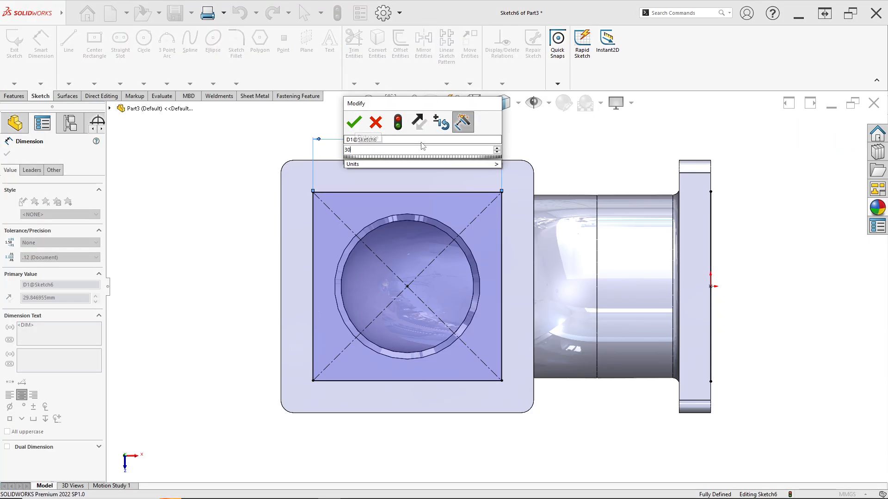
key(Return)
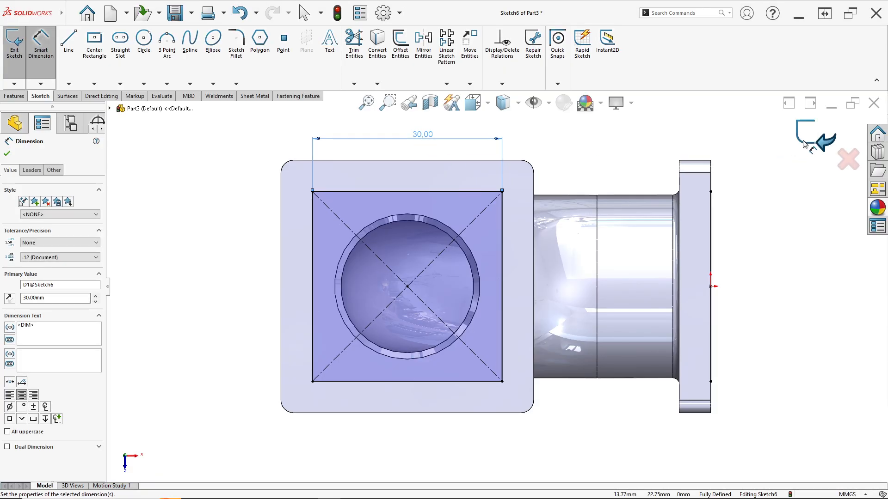
click(806, 143)
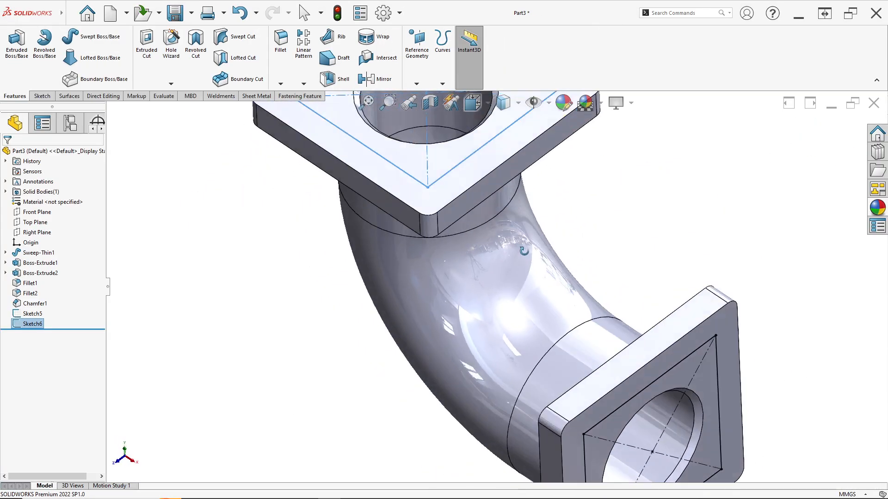
Examine both flange sketches and consult the Pipe Elbow drawing for the flange screw hole callouts
scroll(516, 252, up, 2)
mouse_move(517, 253)
middle_down()
mouse_move(448, 282)
mouse_move(415, 270)
mouse_move(421, 277)
middle_up()
click(421, 277)
scroll(479, 277, down, 1)
key(alt+Tab)
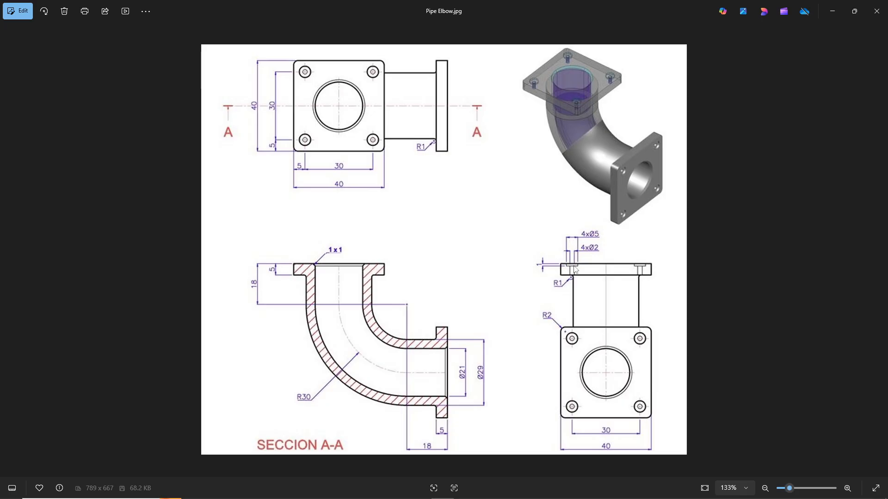
key(alt+Tab)
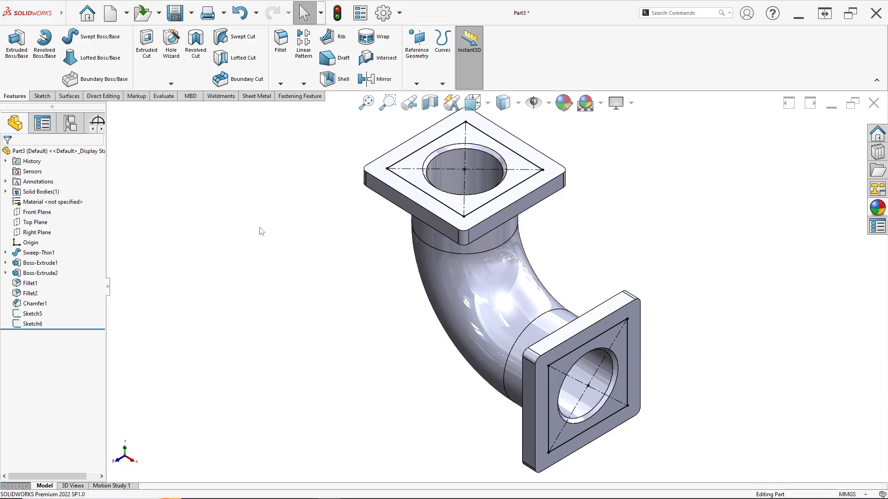
Start a counterbore hole with the Hole Wizard and show custom sizing for the ANSI Metric M5 hex bolt
click(171, 84)
click(187, 96)
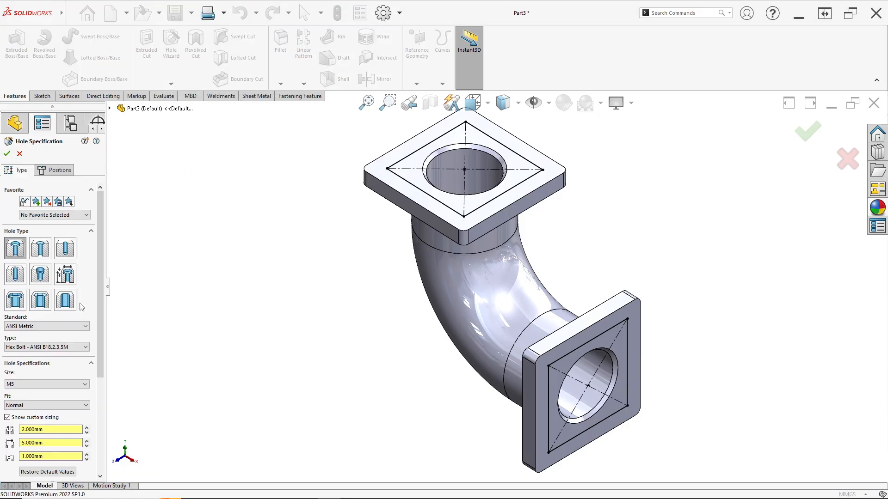
click(8, 417)
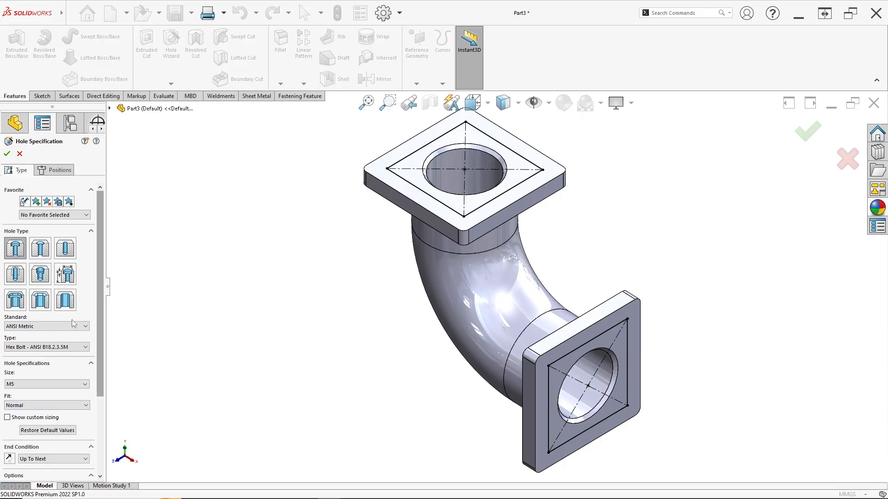
click(16, 250)
scroll(45, 307, down, 1)
scroll(46, 296, down, 3)
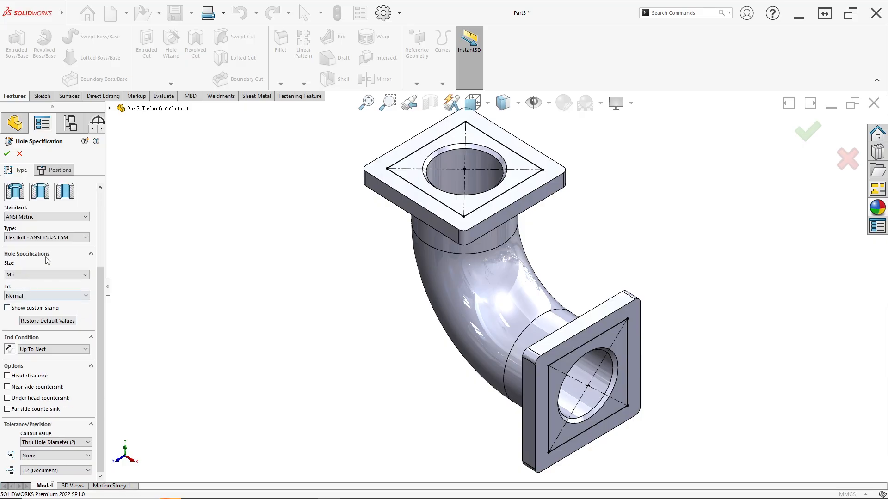
click(7, 308)
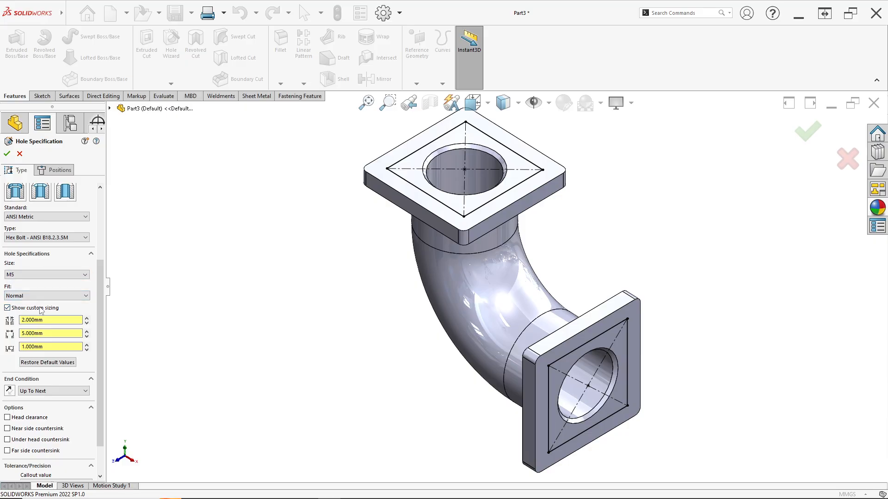
Compare the counterbore's custom diameters and depth with the hole callouts in the Pipe Elbow drawing
key(alt+Tab)
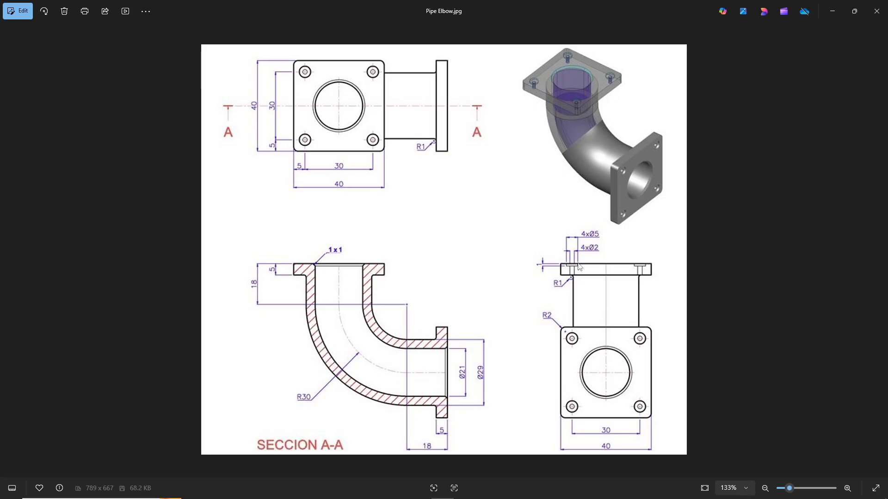
key(alt+Tab)
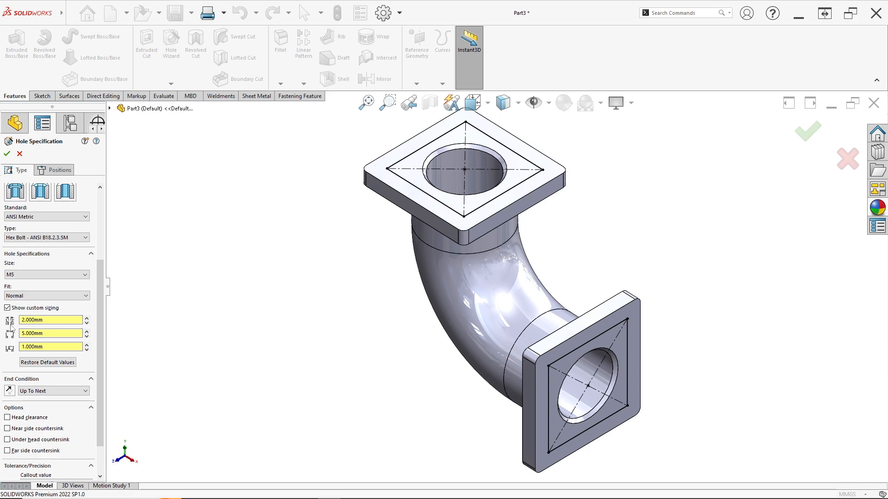
key(alt+Tab)
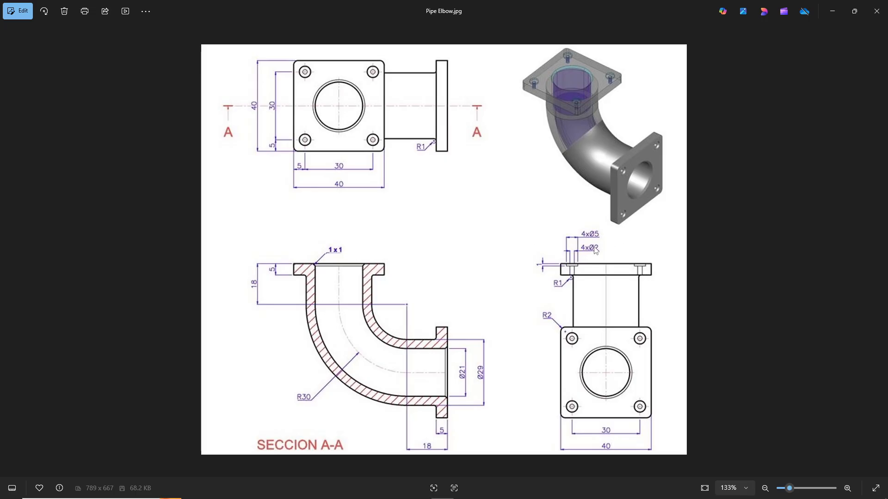
key(alt+Tab)
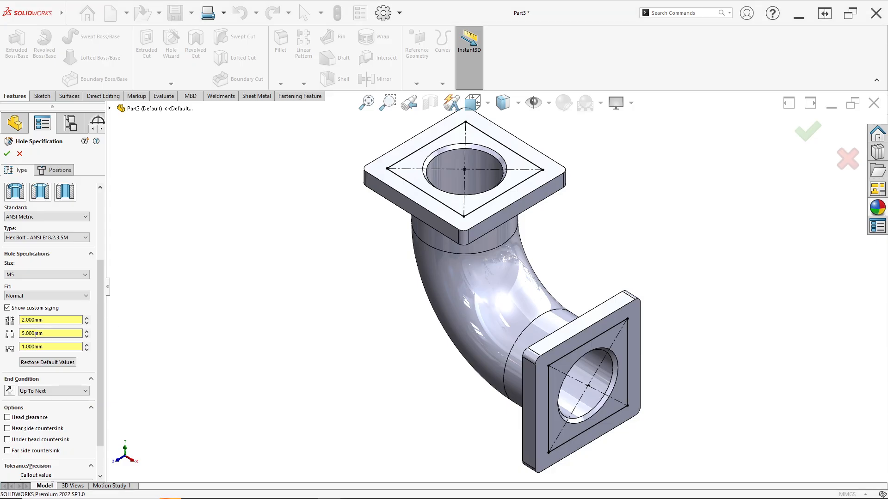
Recheck the custom through-hole diameter, counterbore diameter and counterbore depth against the section and side views of the Pipe Elbow drawing
key(alt+Tab)
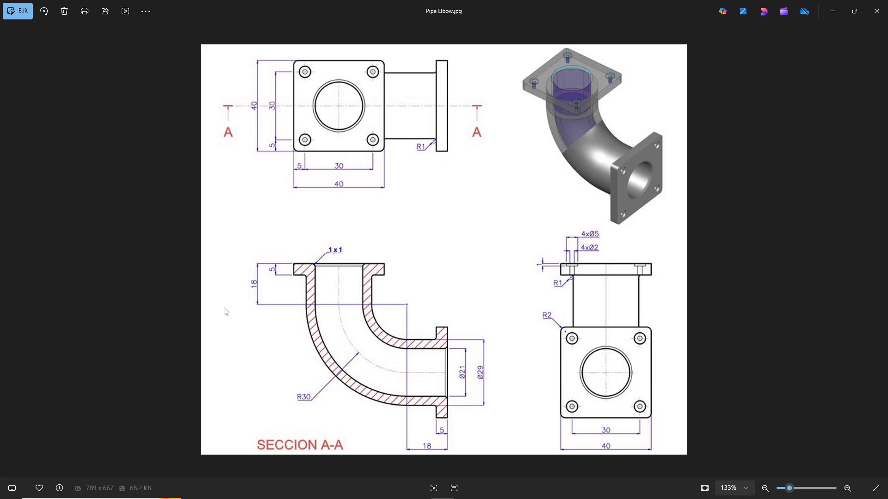
key(alt+Tab)
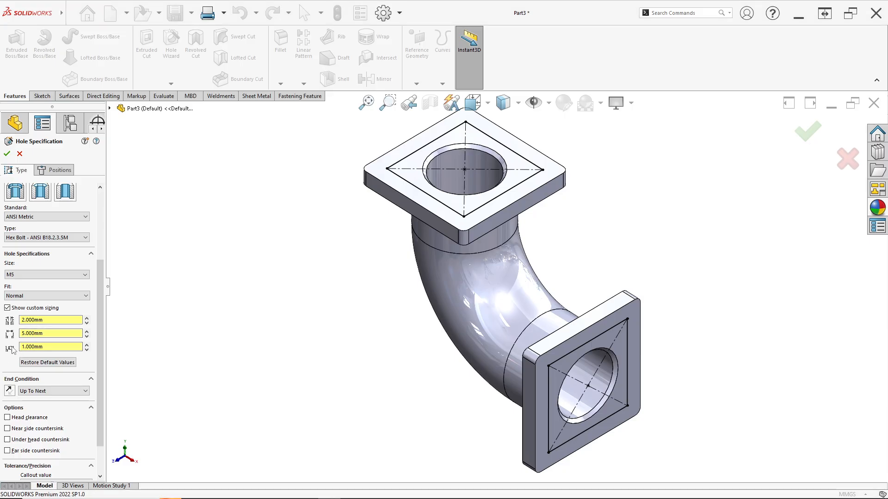
key(alt+Tab)
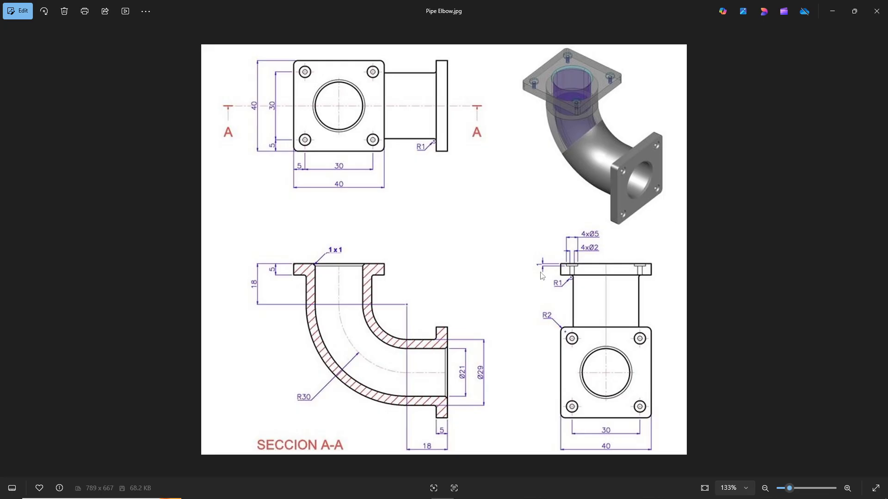
scroll(542, 276, up, 2)
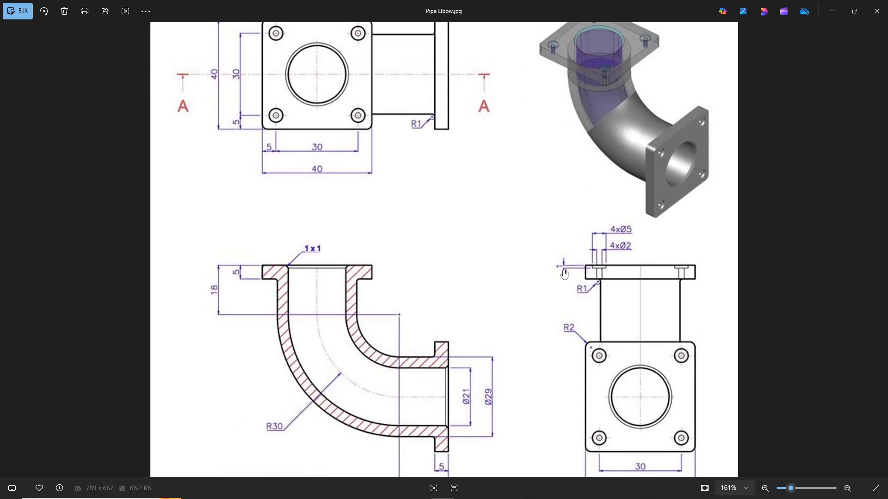
key(alt+Tab)
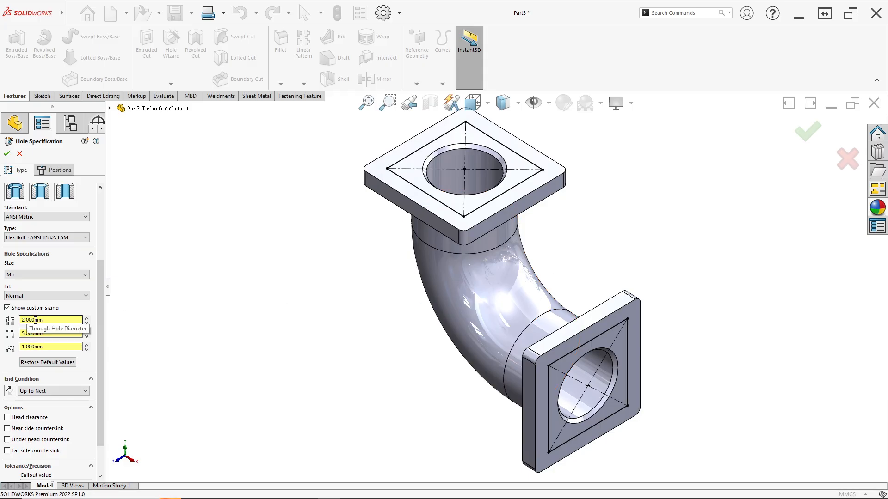
drag(52, 320, 17, 322)
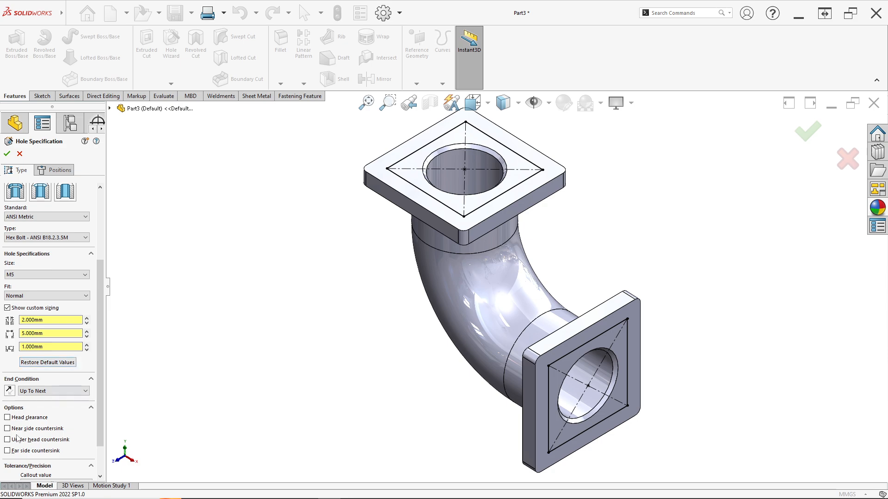
Set the hole's end condition to Up To Next and position holes at the four corners of the upper flange's square using a 3D sketch
click(46, 391)
click(44, 406)
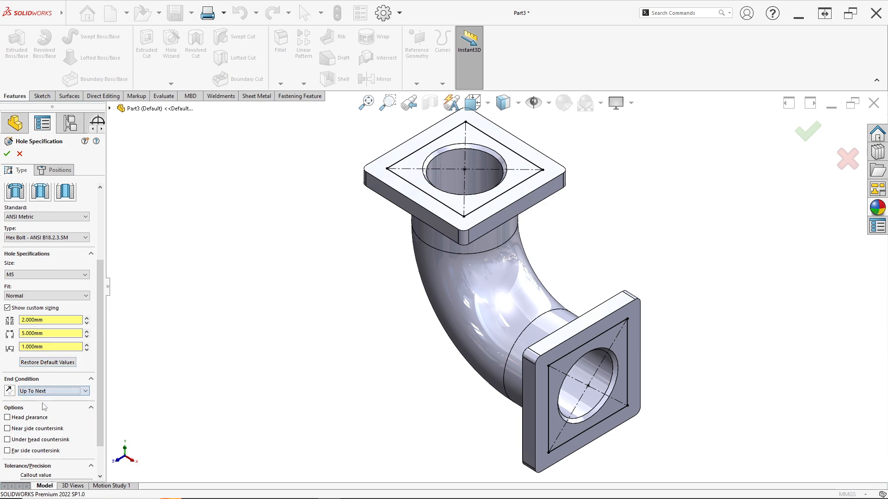
click(59, 170)
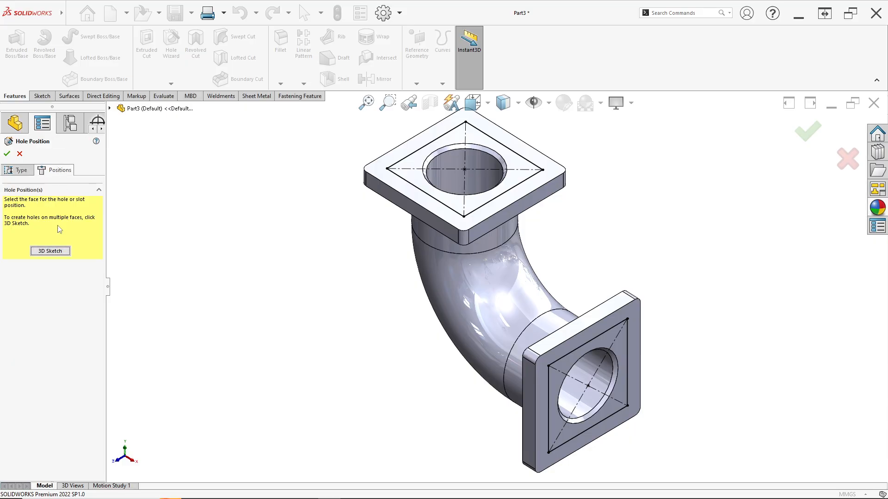
click(50, 251)
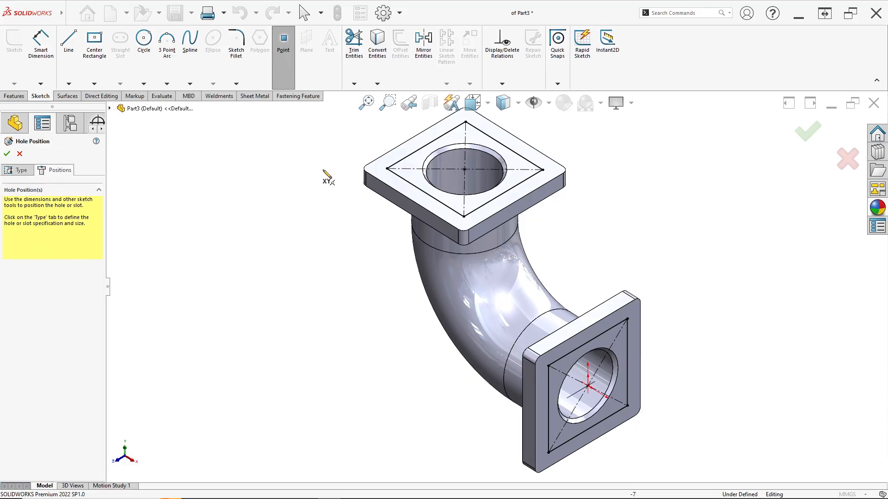
click(387, 169)
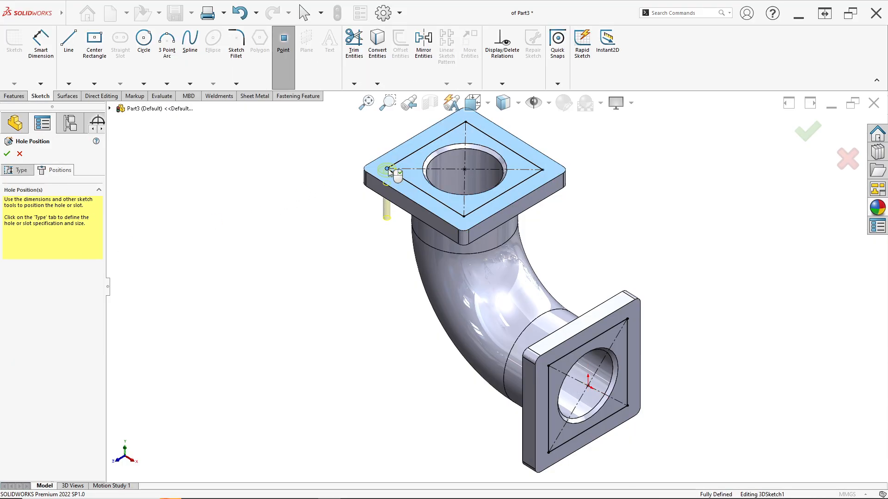
click(463, 217)
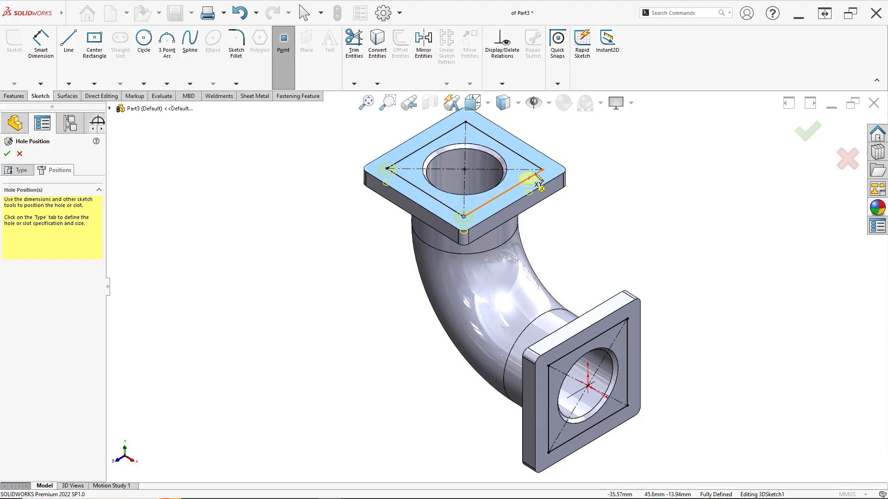
click(543, 171)
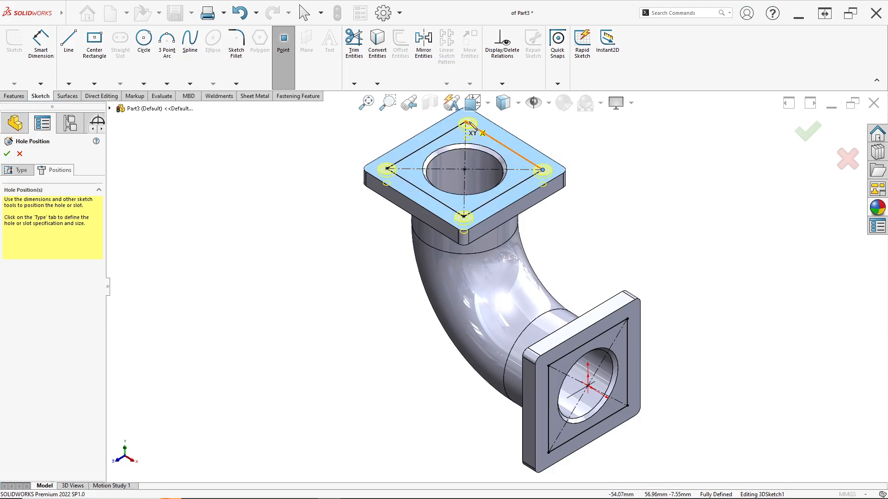
click(466, 123)
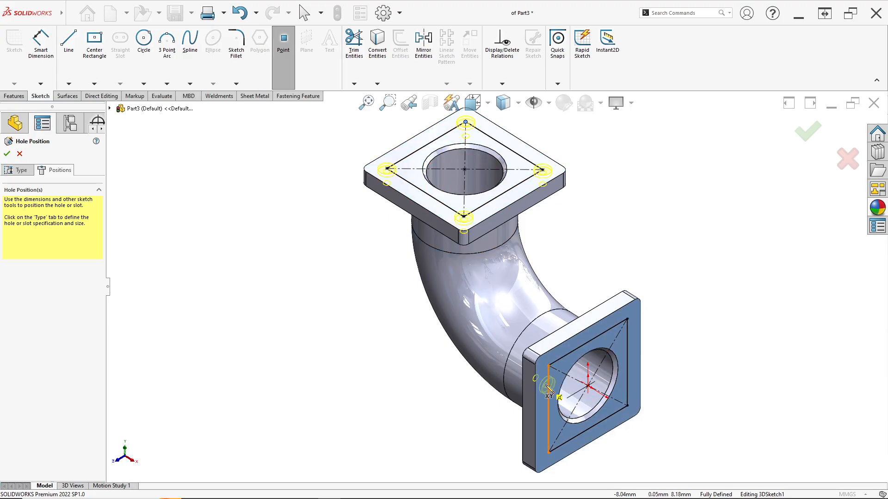
Add hole positions at the four corners of the lower flange's square and finish the counterbore feature
click(549, 367)
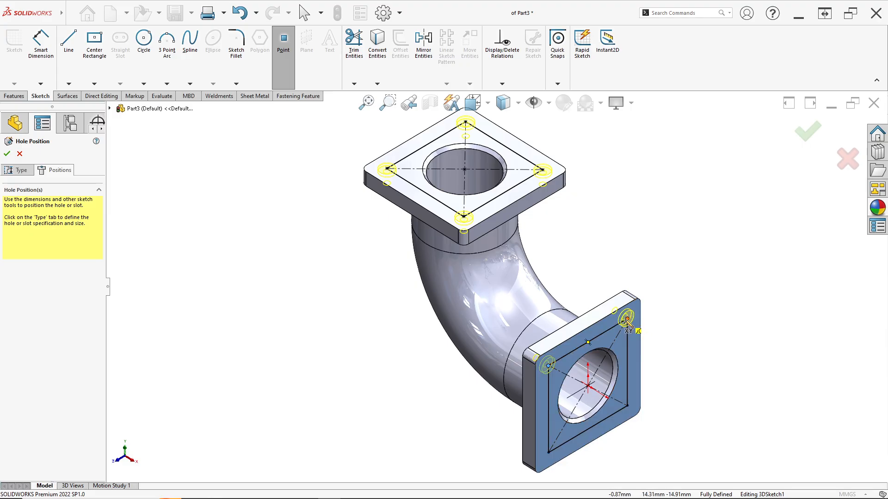
click(626, 319)
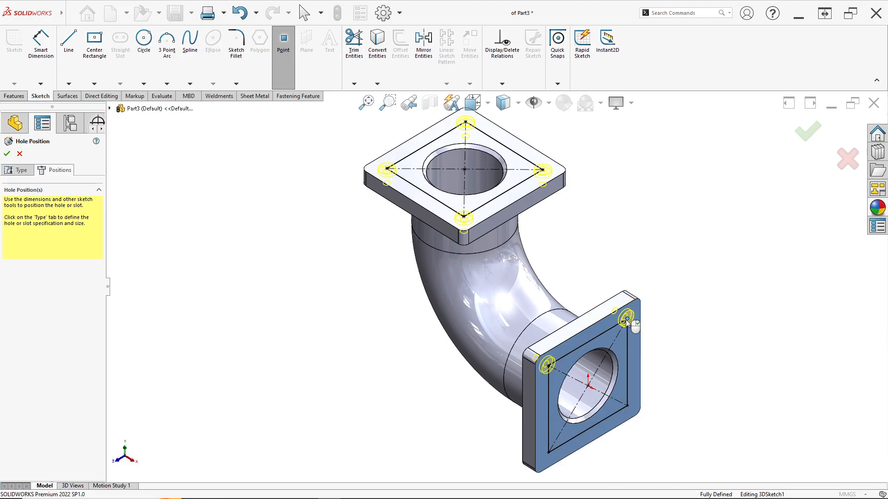
click(626, 406)
click(546, 452)
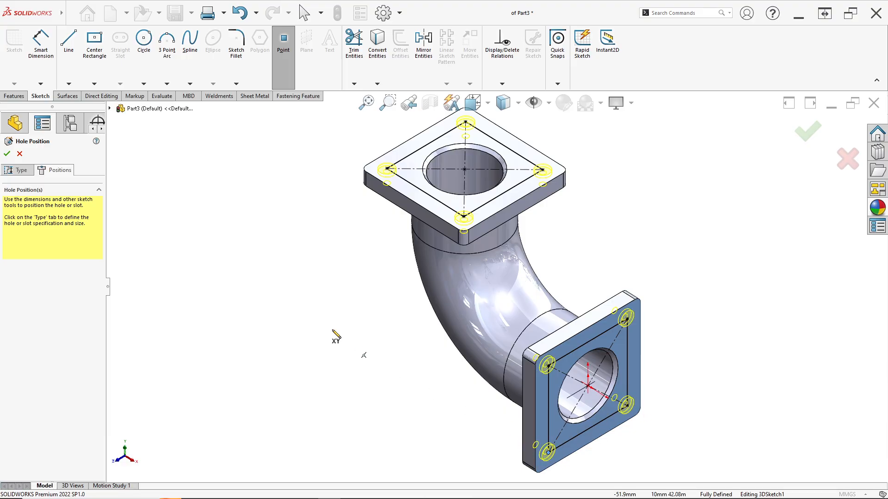
click(7, 155)
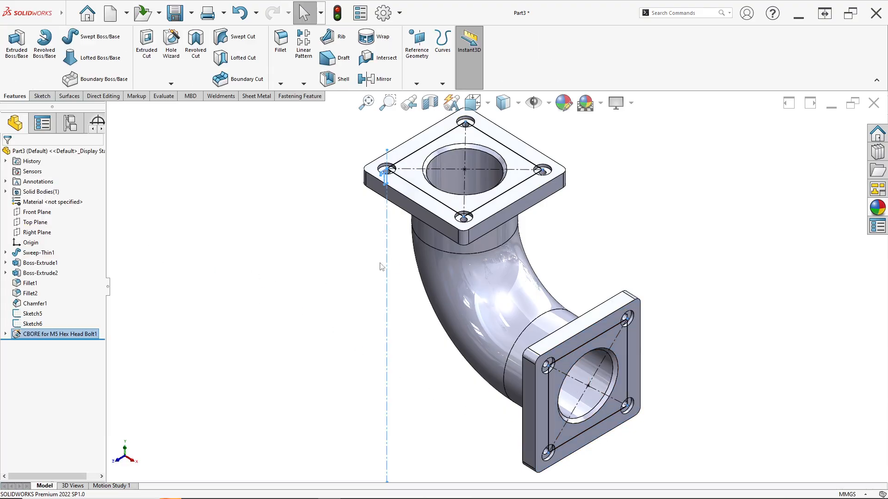
Hide the two square layout sketches, Sketch5 and Sketch6, on the flanges
scroll(353, 261, down, 2)
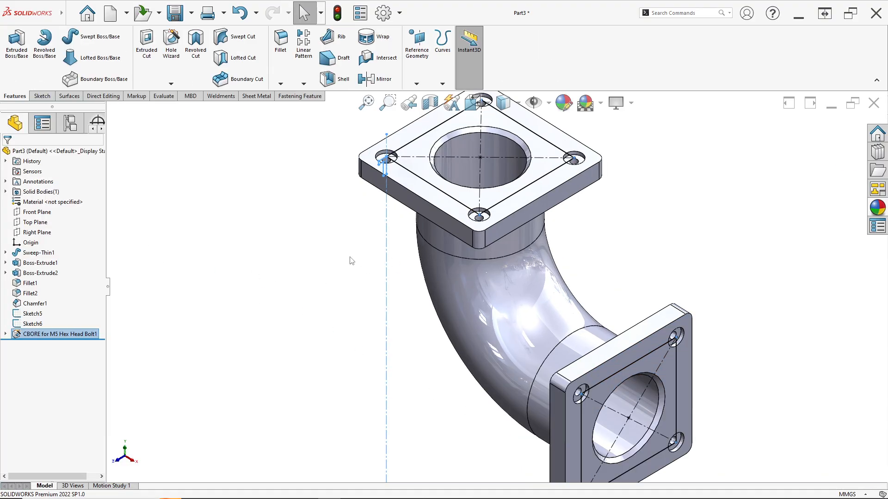
click(32, 314)
ctrl+click(33, 325)
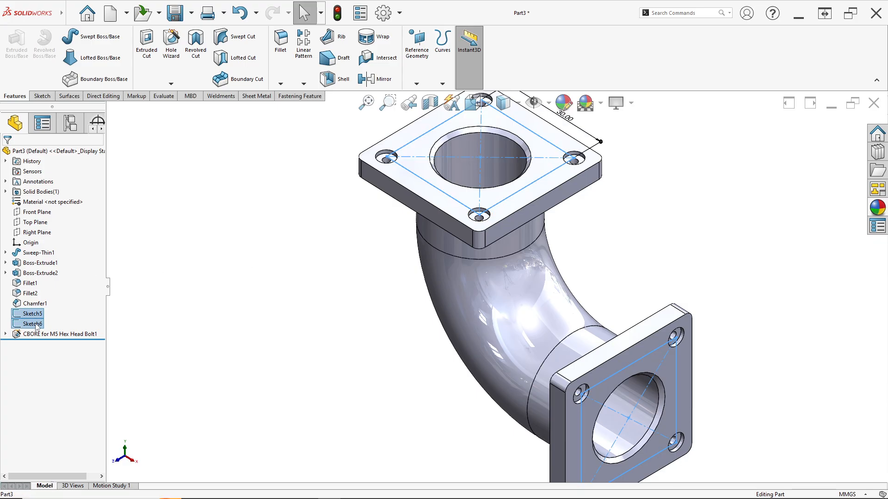
click(44, 310)
mouse_move(658, 314)
middle_down()
mouse_move(646, 231)
mouse_move(643, 248)
mouse_move(605, 277)
middle_up()
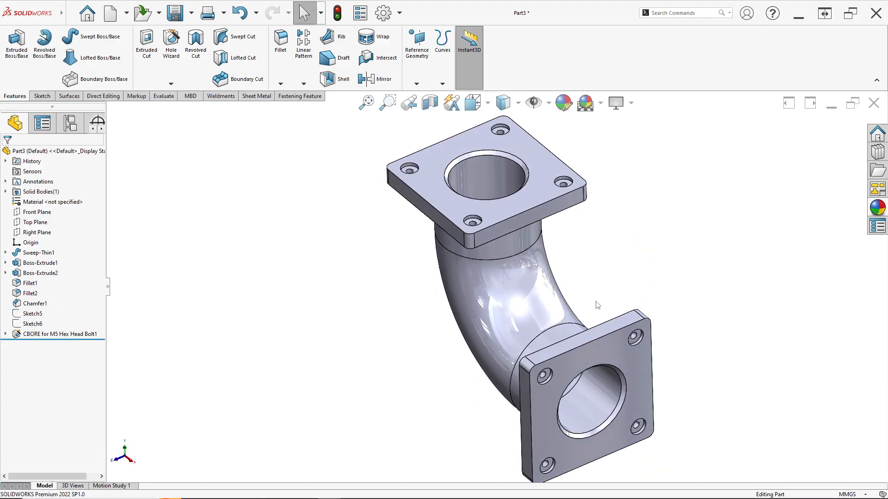
In an isometric view, measure the counterbore and through-hole diameters of a corner hole on the upper flange
key(space)
click(390, 331)
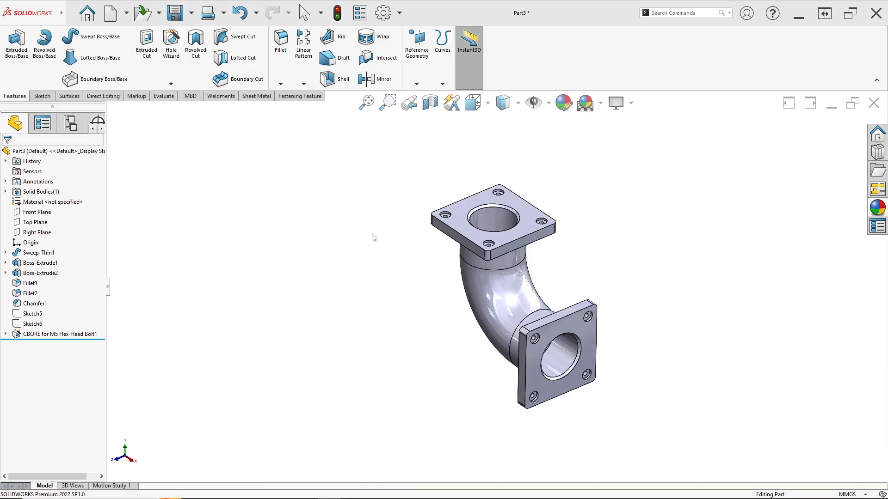
scroll(416, 185, down, 10)
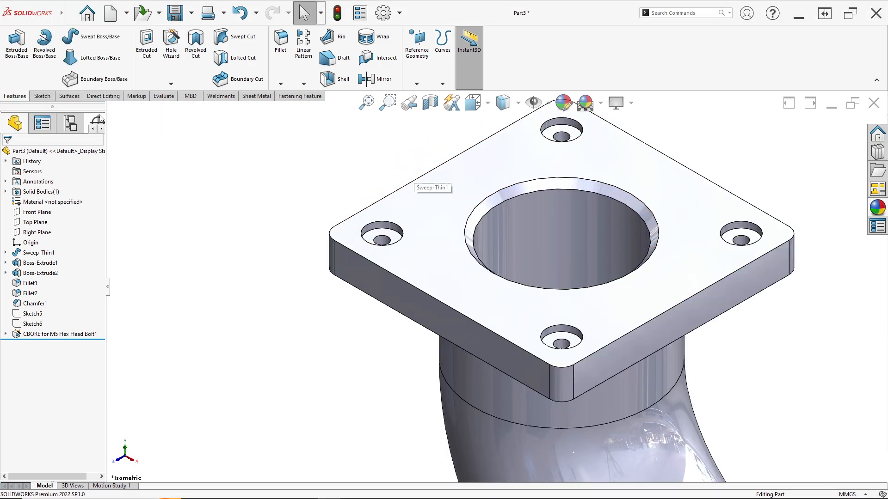
click(163, 96)
click(73, 42)
click(368, 230)
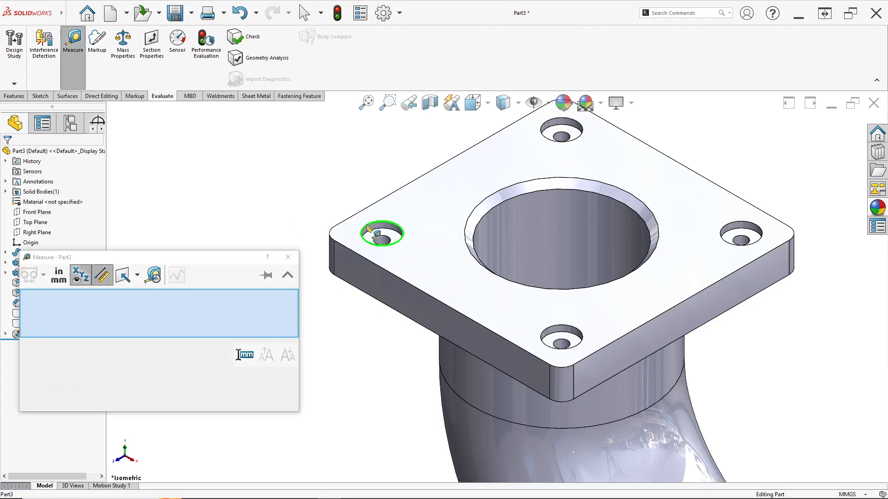
right_click(217, 301)
click(226, 312)
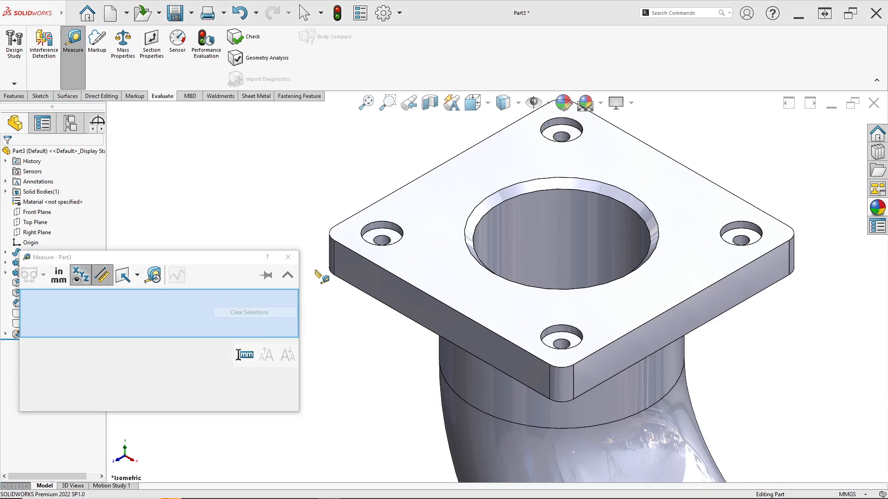
click(378, 237)
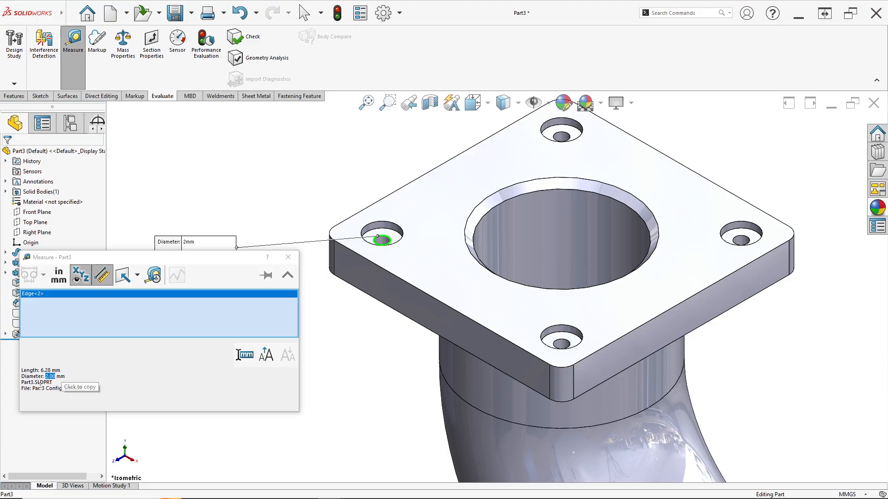
right_click(111, 318)
click(122, 323)
Measure the counterbore's depth from the upper flange face to the recess floor, close Measure and check it against the Pipe Elbow drawing
scroll(376, 231, down, 5)
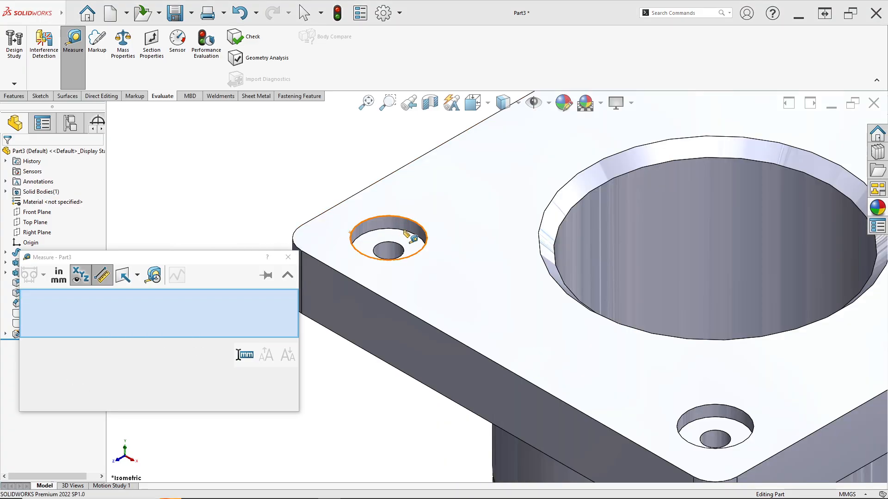
click(403, 242)
click(398, 197)
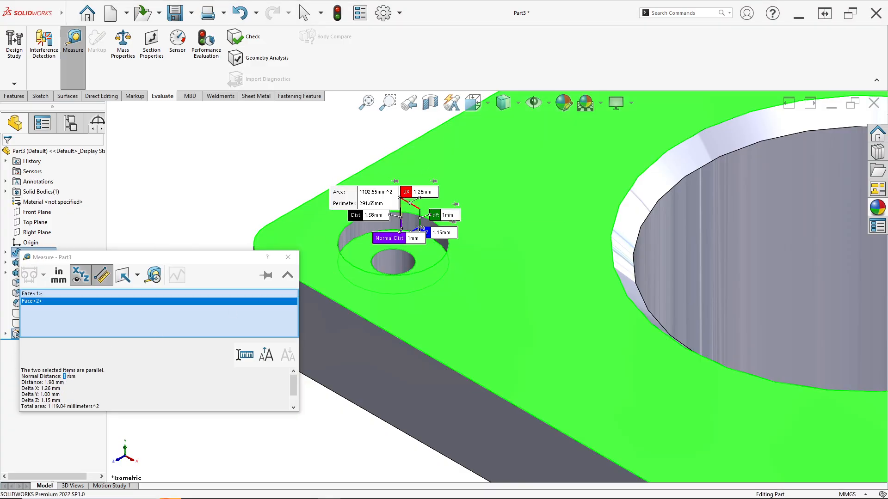
right_click(94, 319)
click(106, 321)
click(288, 257)
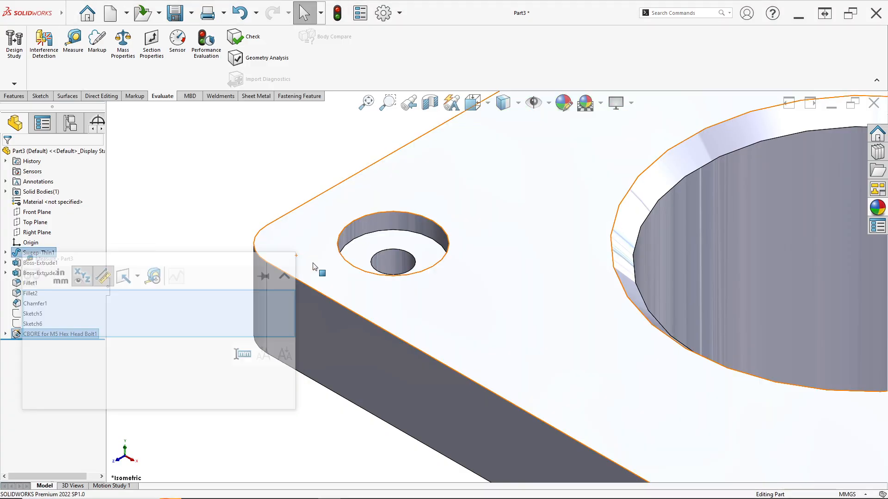
key(alt+Tab)
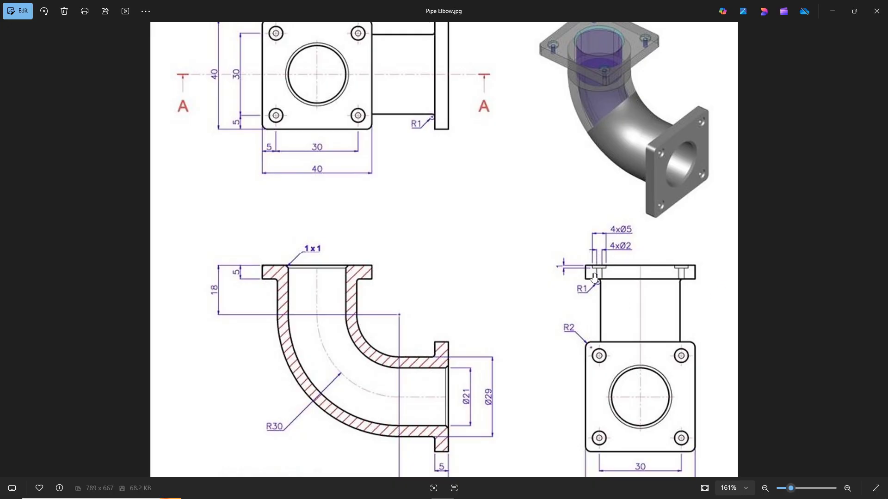
key(alt+Tab)
Rename the counterbore hole feature as CBORE, widen the feature tree and fit the whole elbow in view
click(56, 337)
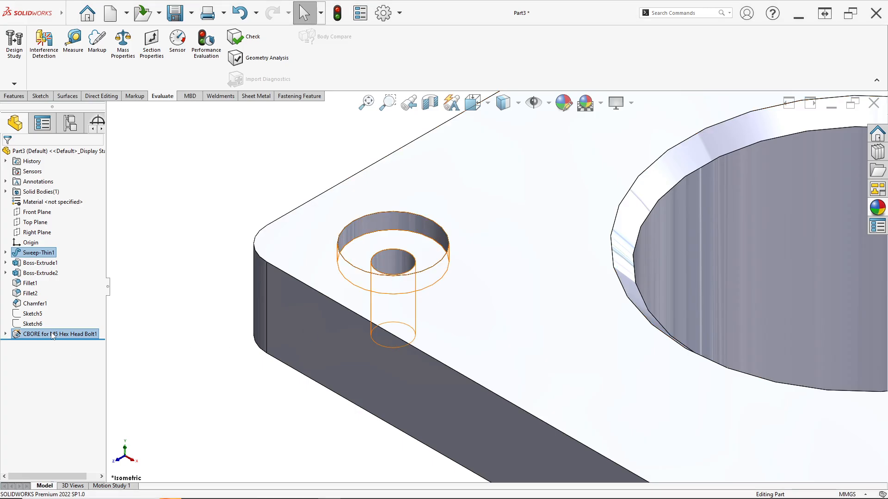
right_click(52, 336)
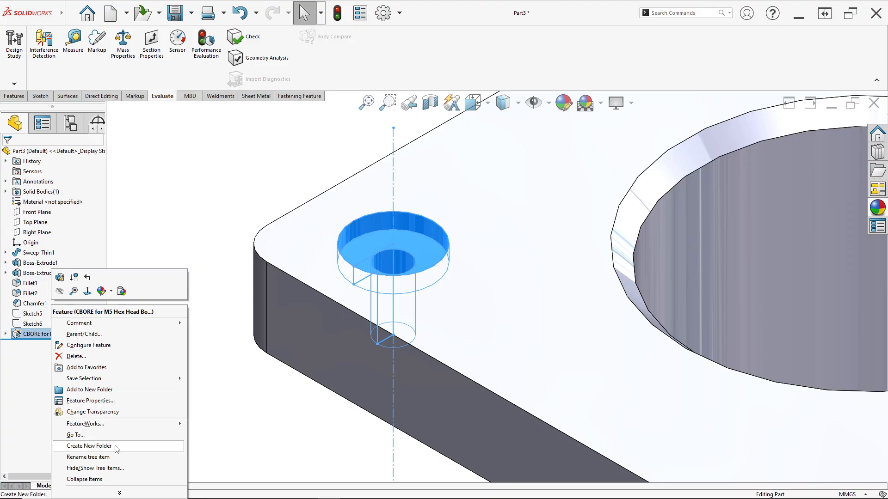
click(88, 457)
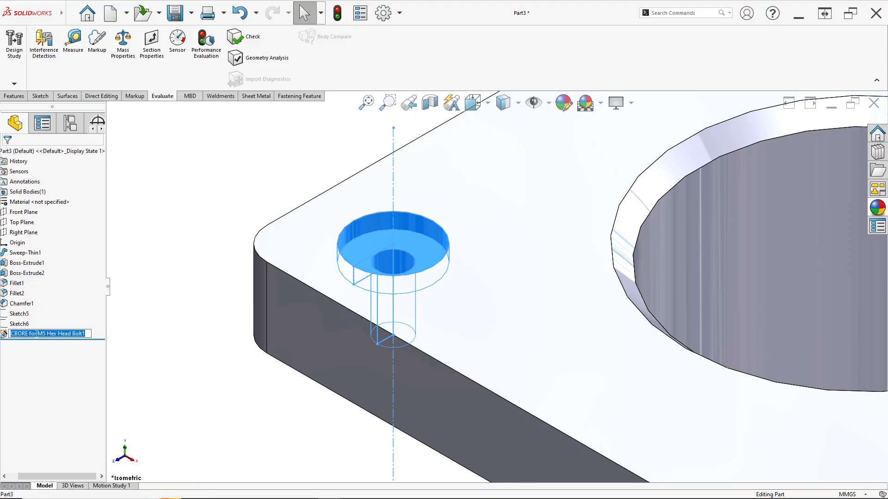
drag(29, 334, 92, 336)
key(BackSpace)
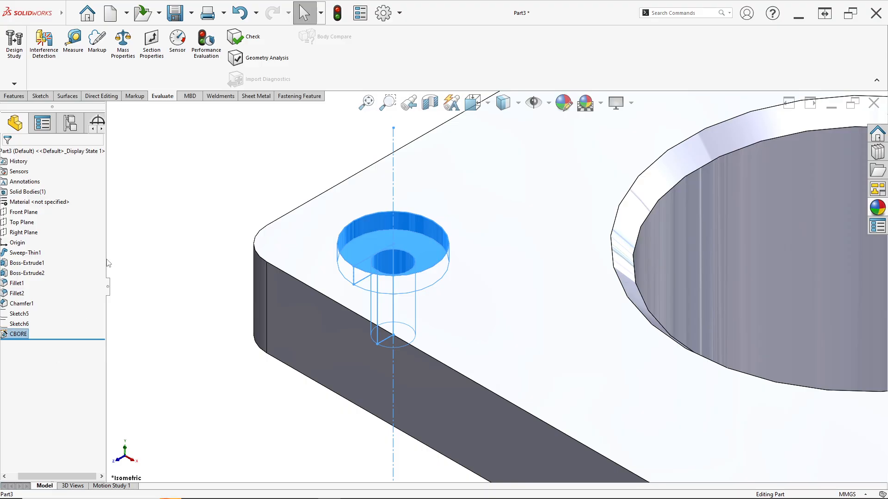
drag(106, 257, 125, 261)
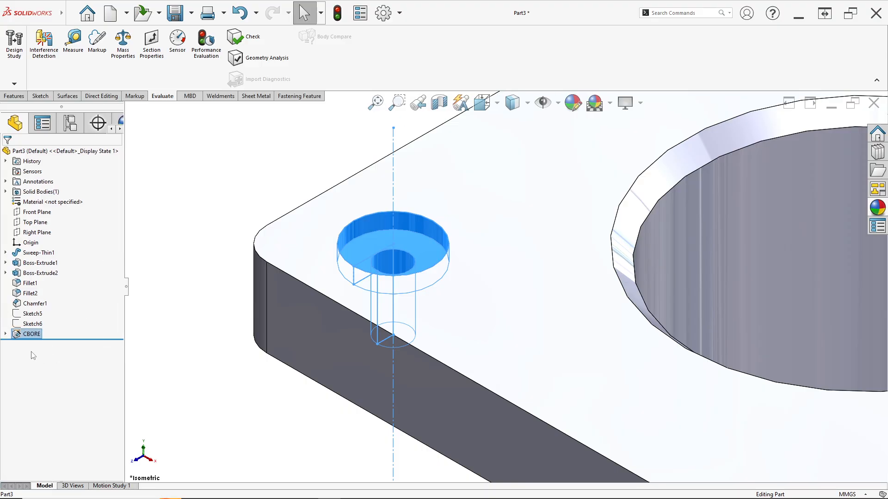
key(f)
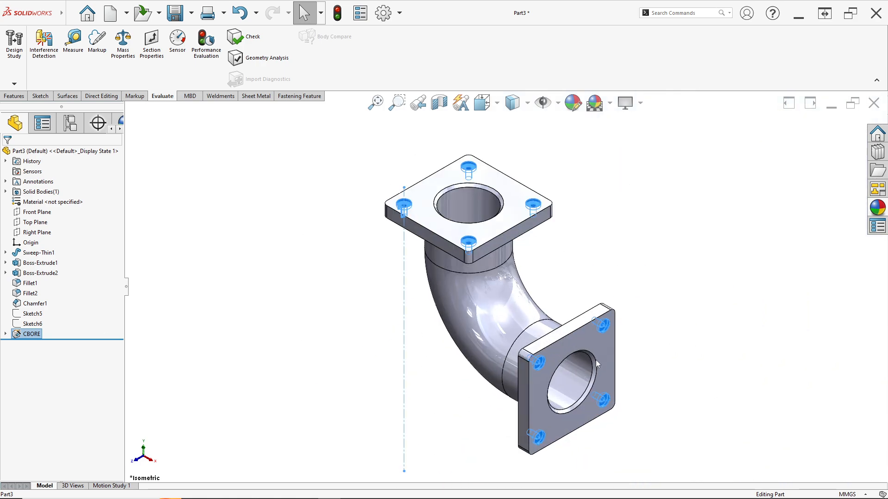
Apply the polished steel metal appearance to the whole elbow by selecting everything from the Origin down to the CBORE feature
scroll(596, 361, down, 1)
click(597, 252)
scroll(572, 282, up, 2)
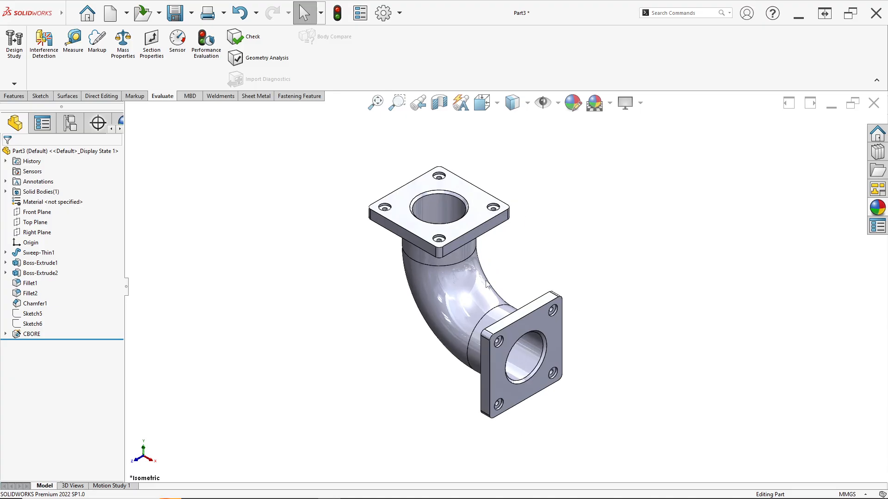
ctrl+middle_drag(590, 301, 520, 302)
drag(94, 244, 5, 355)
click(872, 209)
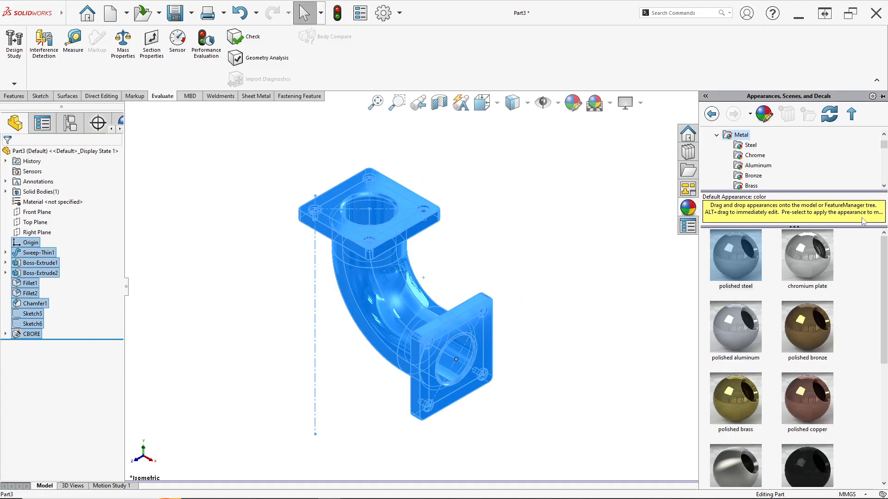
click(737, 267)
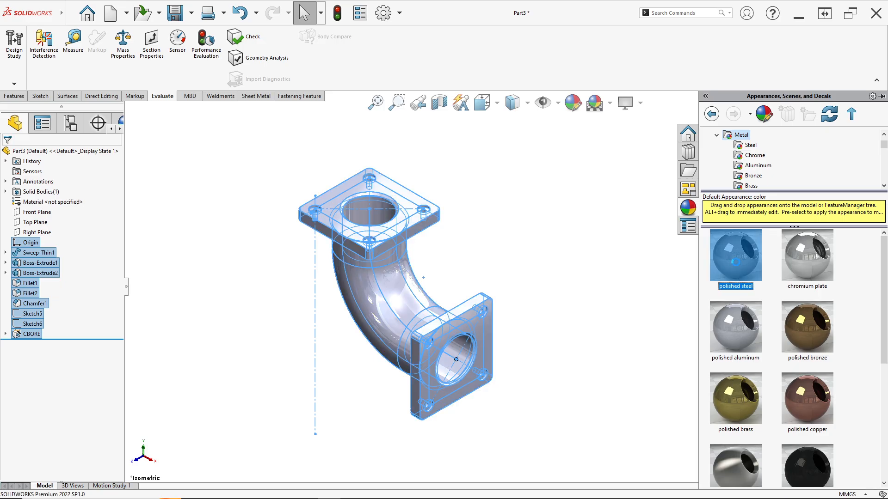
scroll(503, 290, down, 3)
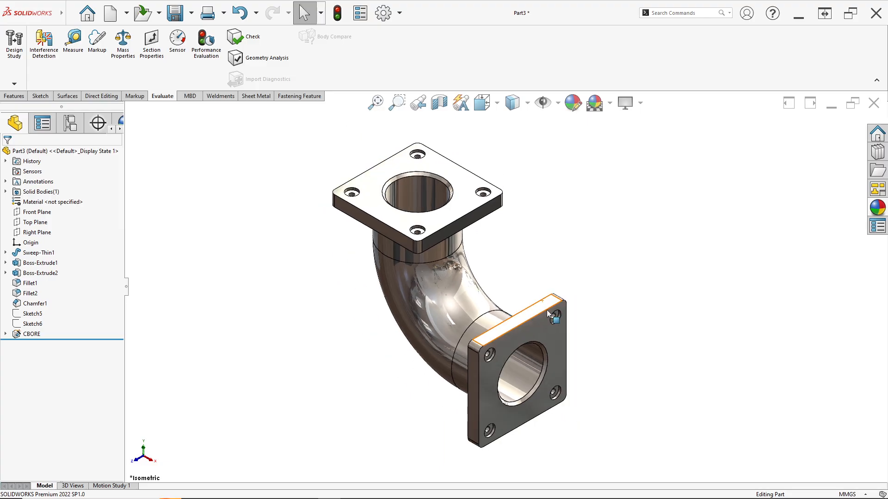
Inspect the steel-finished elbow and both flanges from several angles, and bring up the view orientation selector
middle_drag(503, 289, 521, 251)
scroll(444, 264, down, 2)
scroll(521, 251, up, 3)
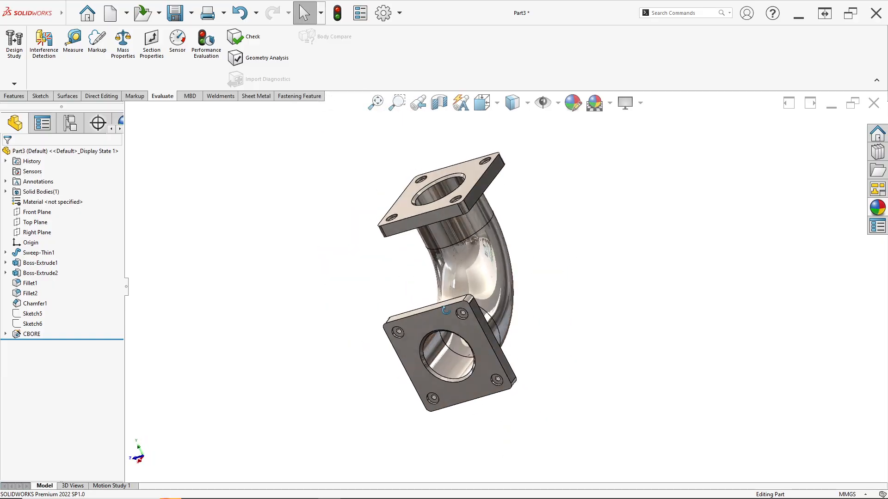
middle_drag(445, 310, 468, 340)
middle_drag(556, 270, 513, 281)
key(space)
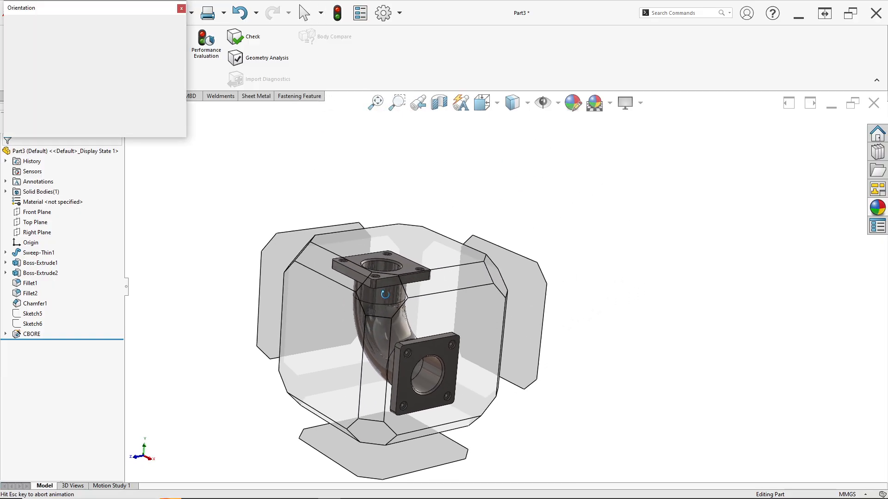